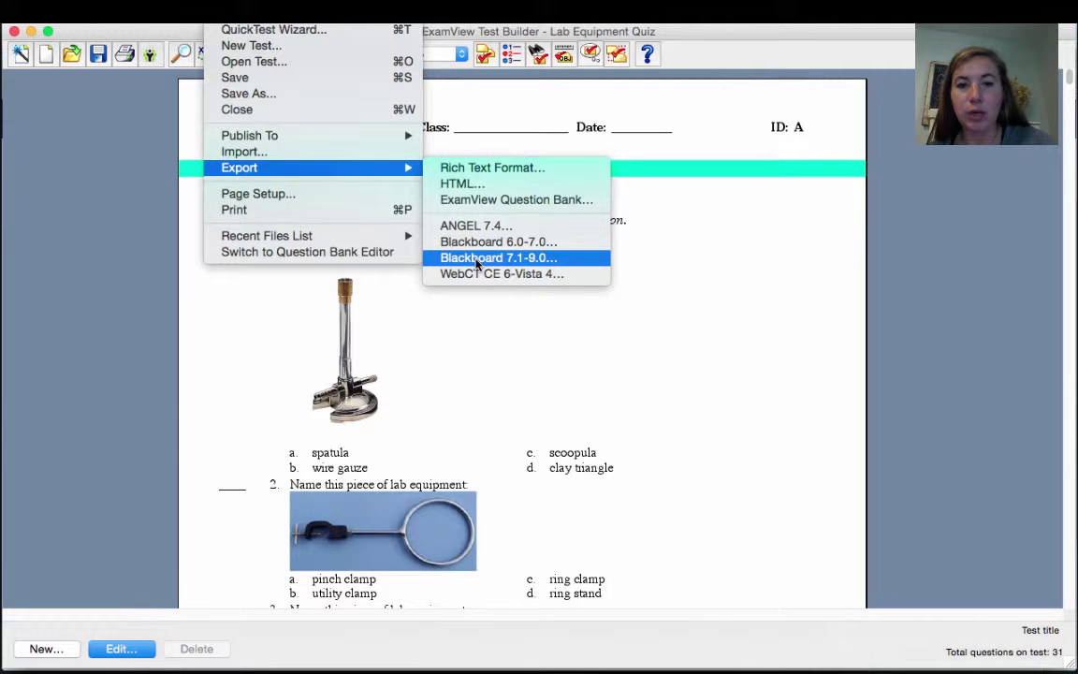
# - Export the test in Blackboard 7.1-9.0 format to the Desktop as leq.zip
pyautogui.click(475, 265)
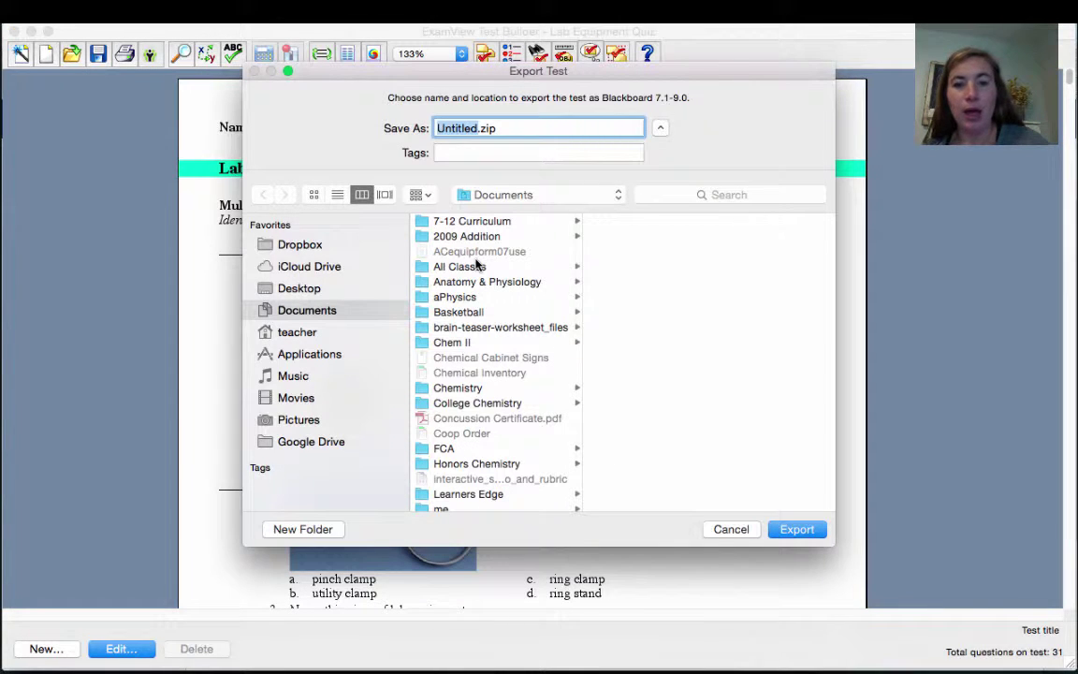
pyautogui.write('la')
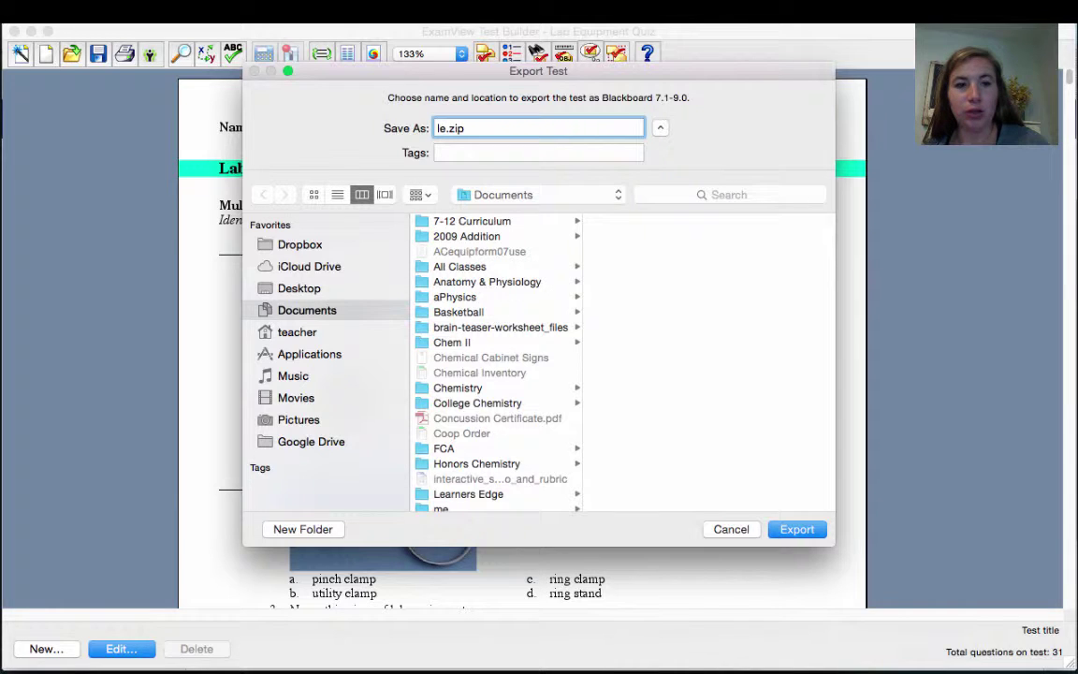
pyautogui.write('q')
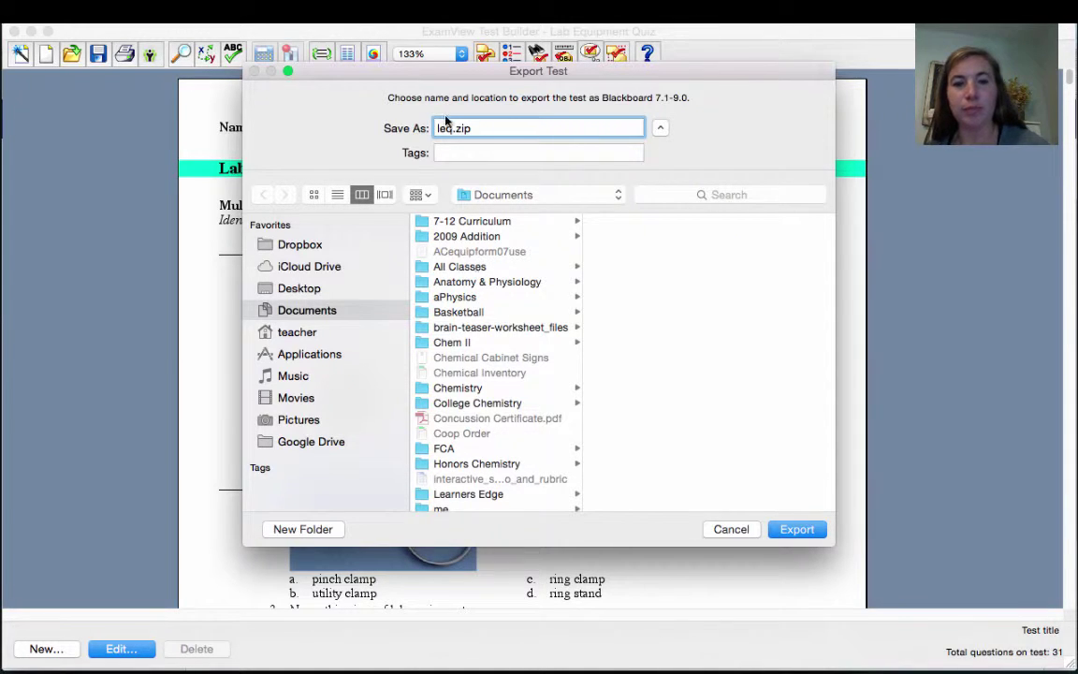
pyautogui.click(311, 292)
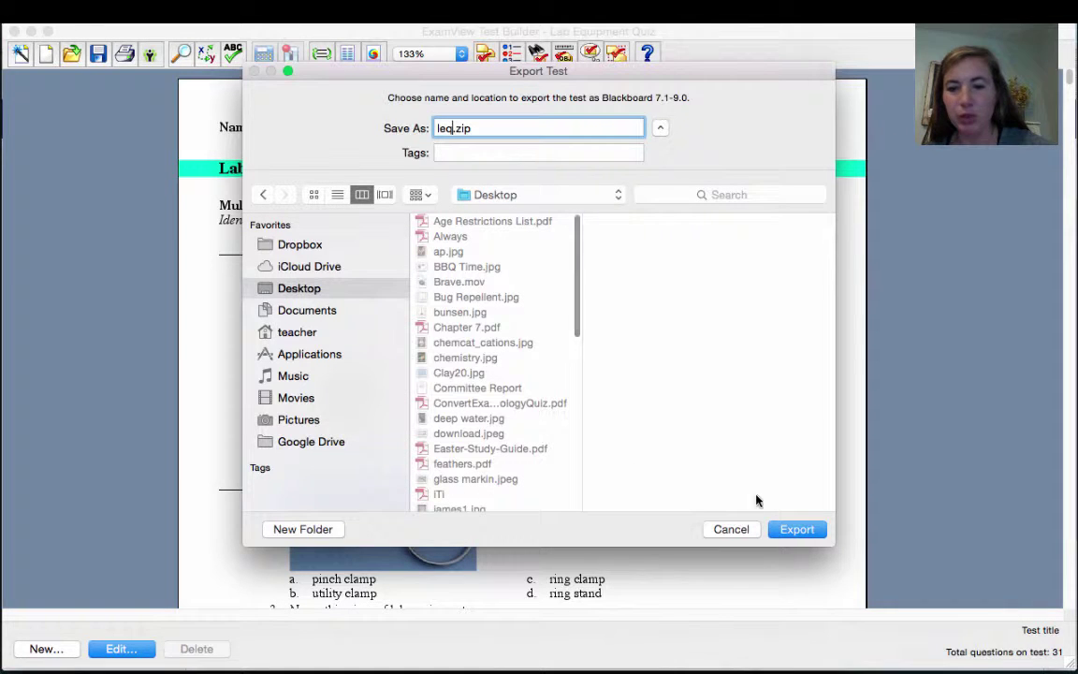
pyautogui.click(796, 530)
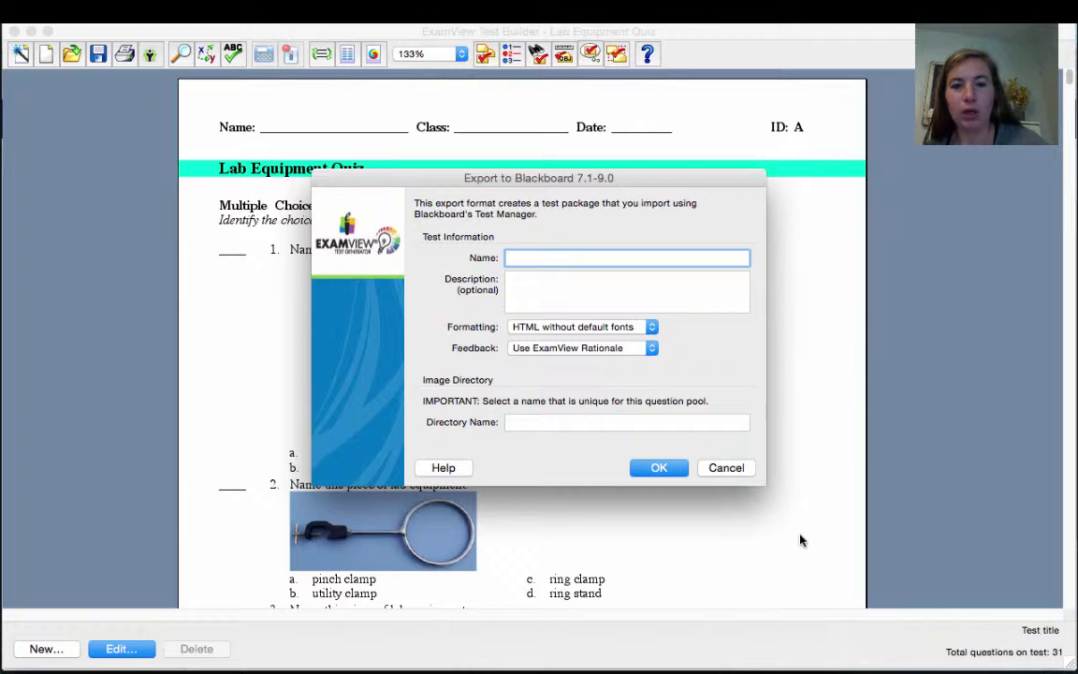
# - Name the exported test Lab Equipment Quiz, set the image directory name to chem, and complete the export
pyautogui.write('Lab Equipment Quiz')
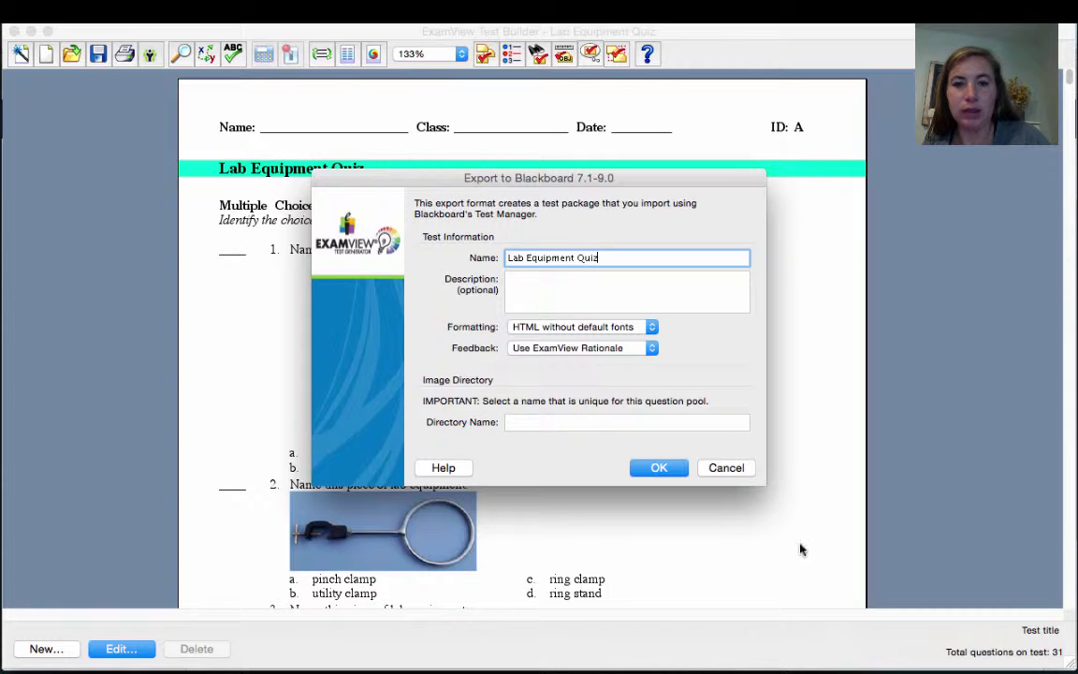
pyautogui.click(536, 426)
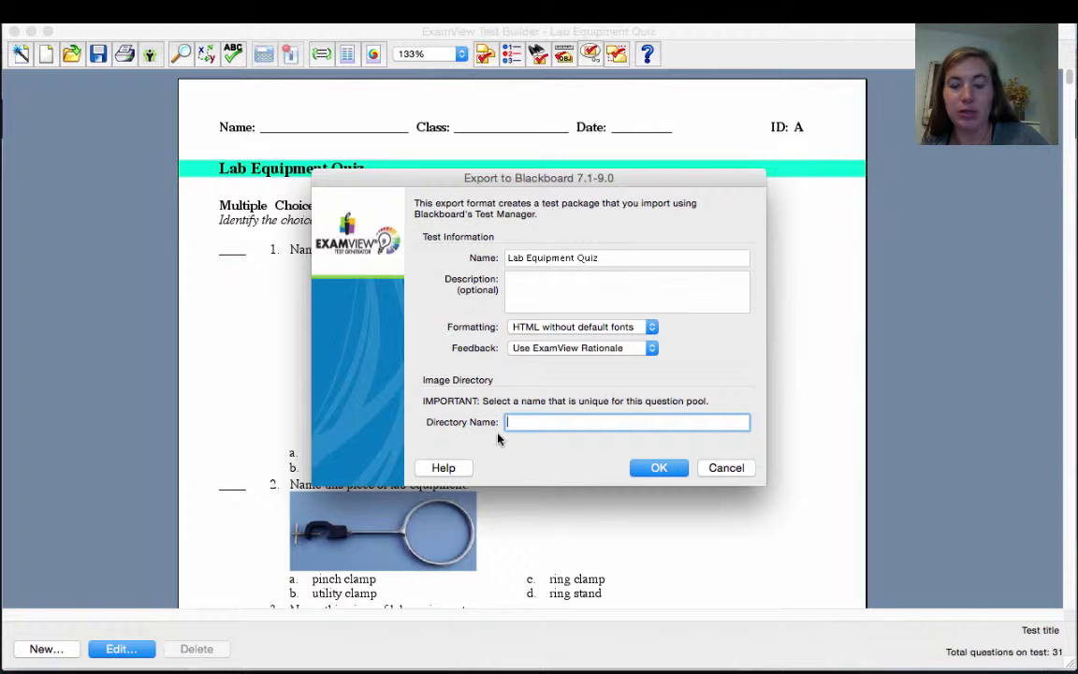
pyautogui.write('chem')
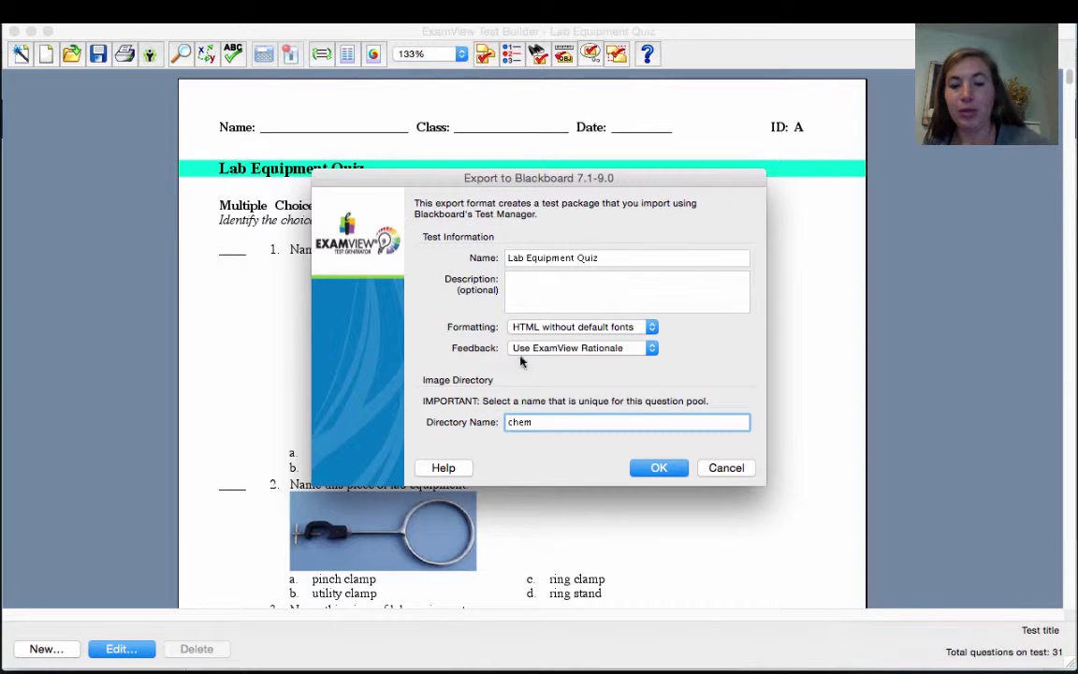
pyautogui.click(660, 468)
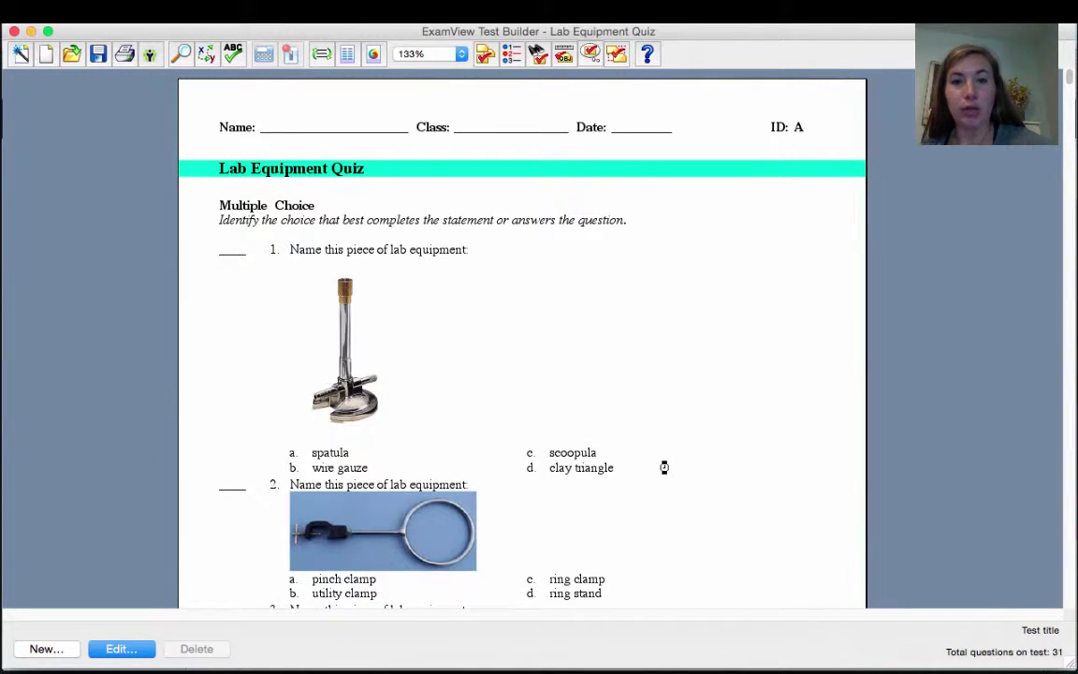
# - Switch to the Schoology course page for Chemistry I: 2(A-B) in the browser
pyautogui.press('super+Tab')
pyautogui.press('super+Tab')
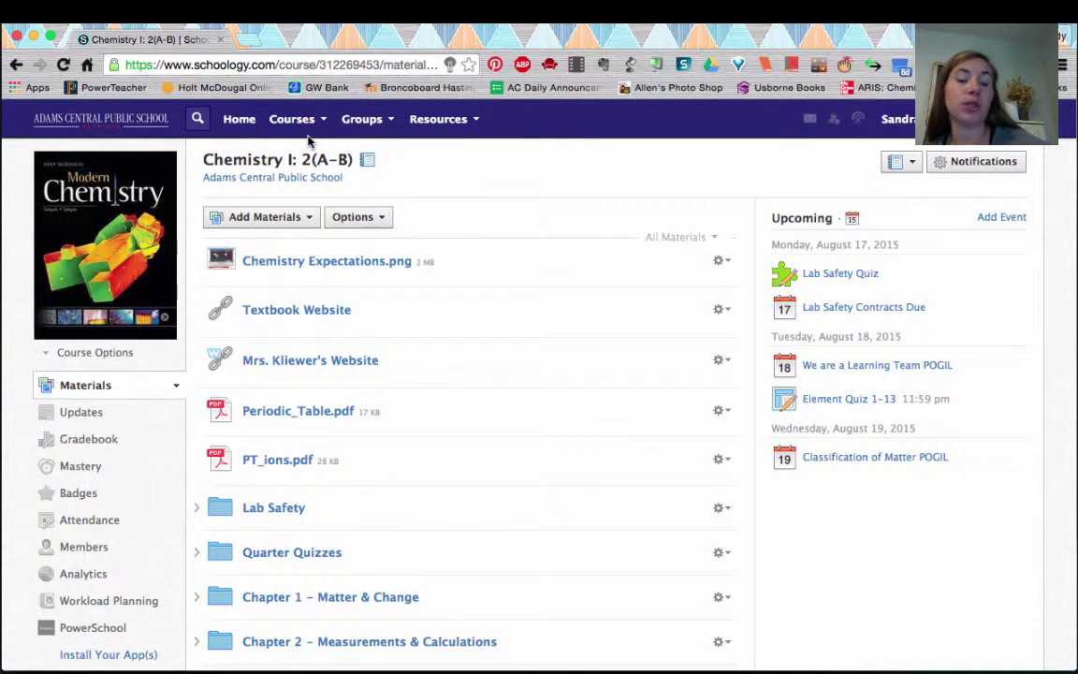
pyautogui.click(258, 216)
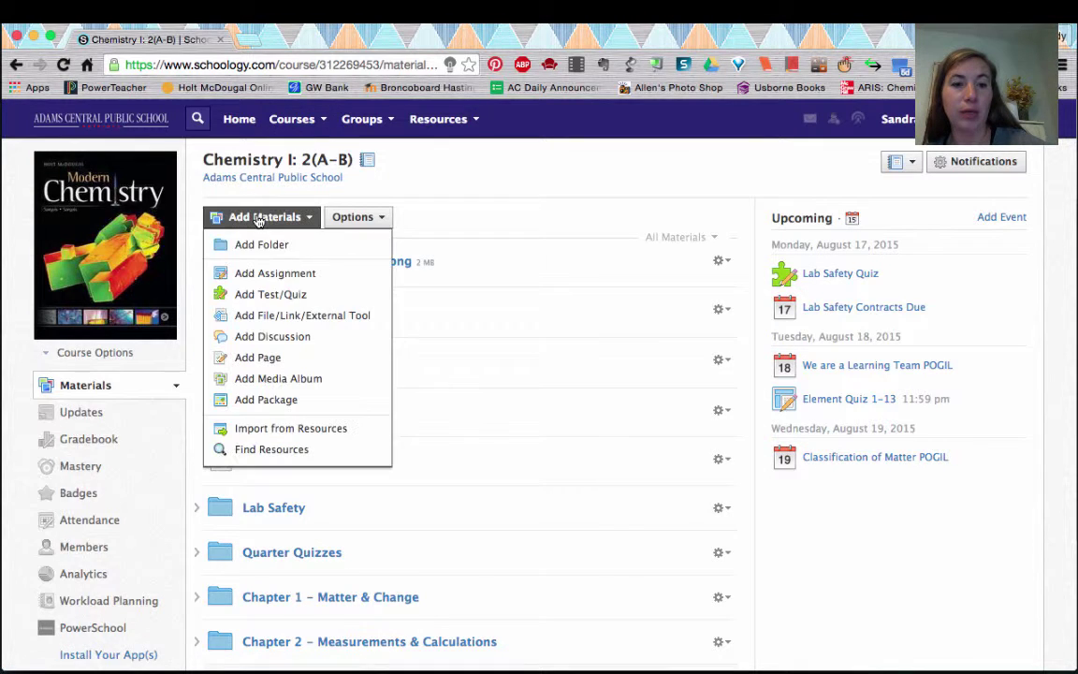
pyautogui.click(253, 295)
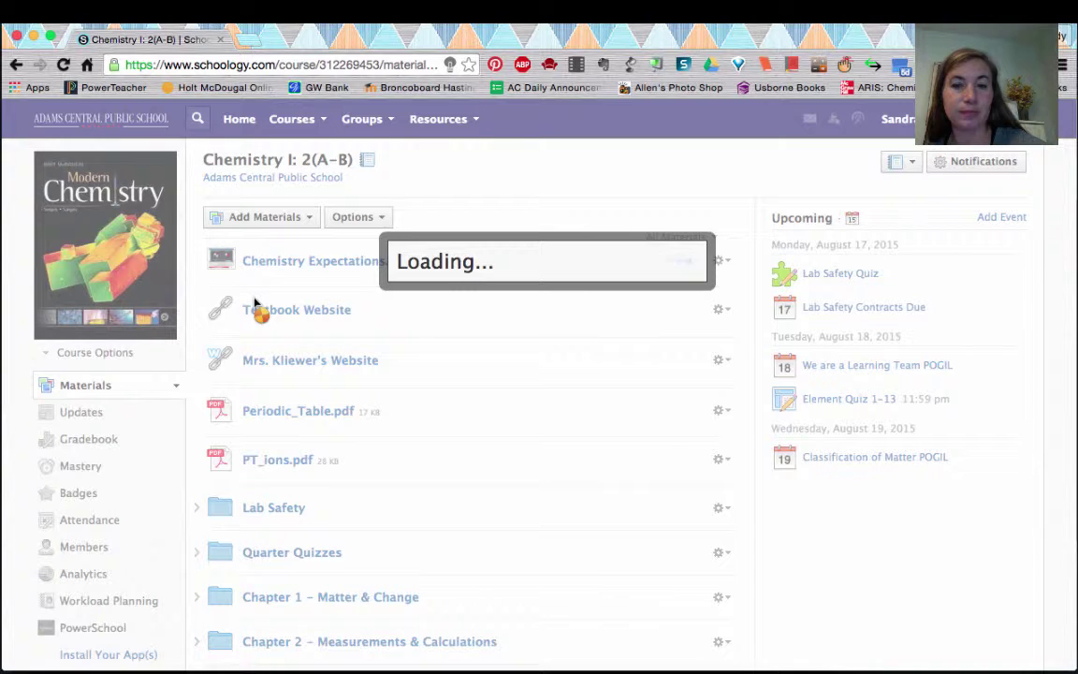
pyautogui.click(579, 418)
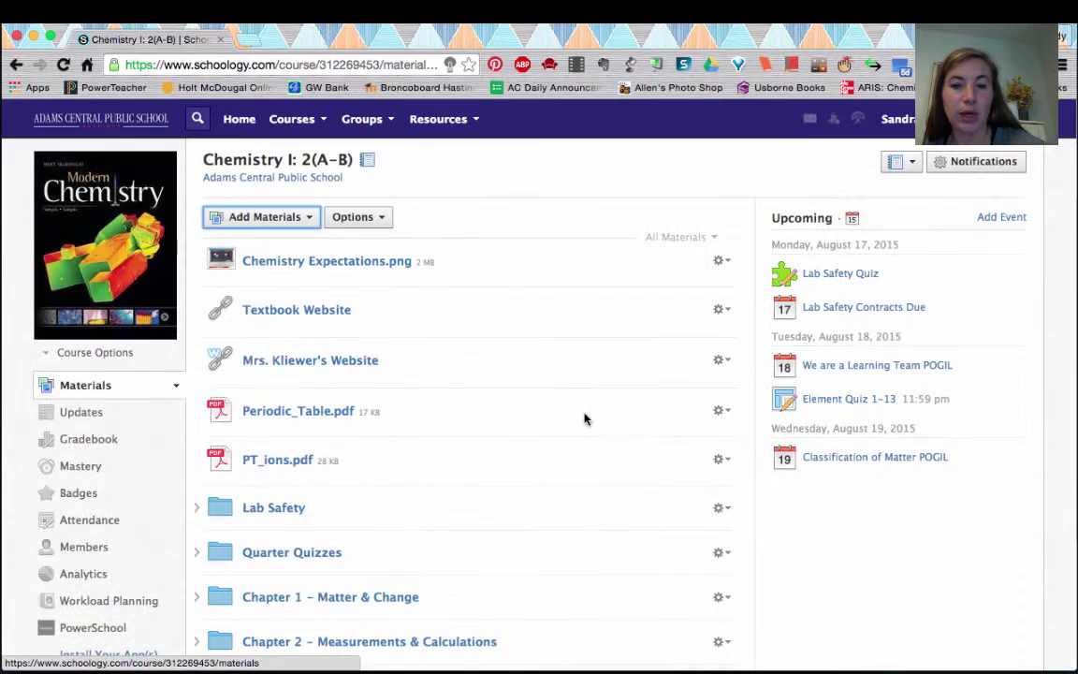
pyautogui.click(197, 510)
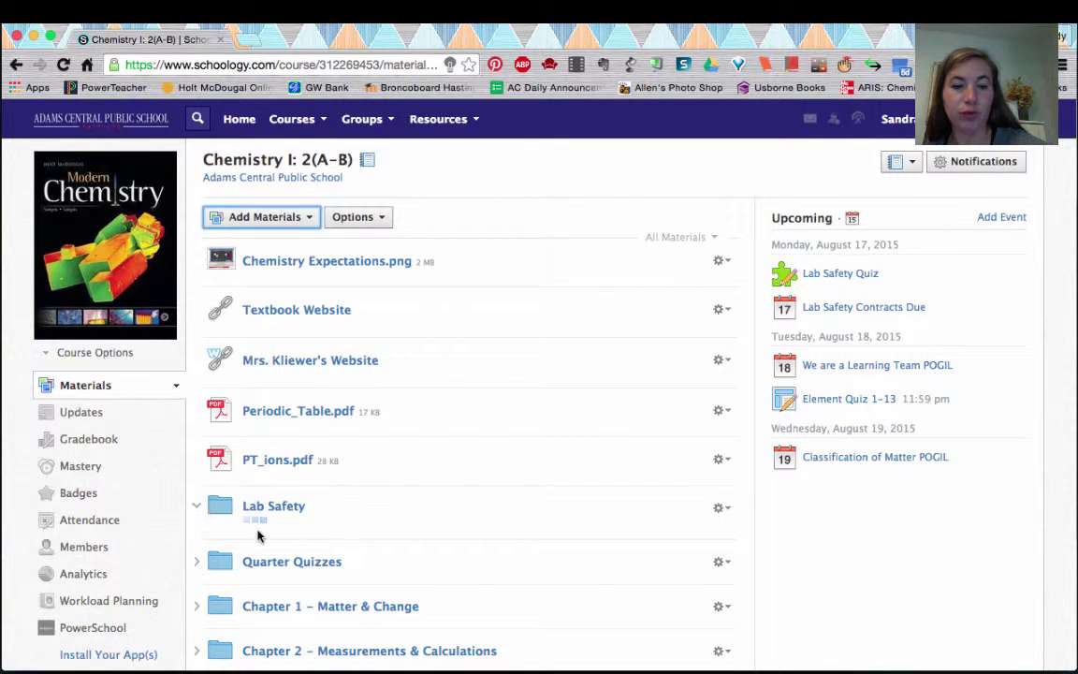
pyautogui.scroll(-2, 248, 529)
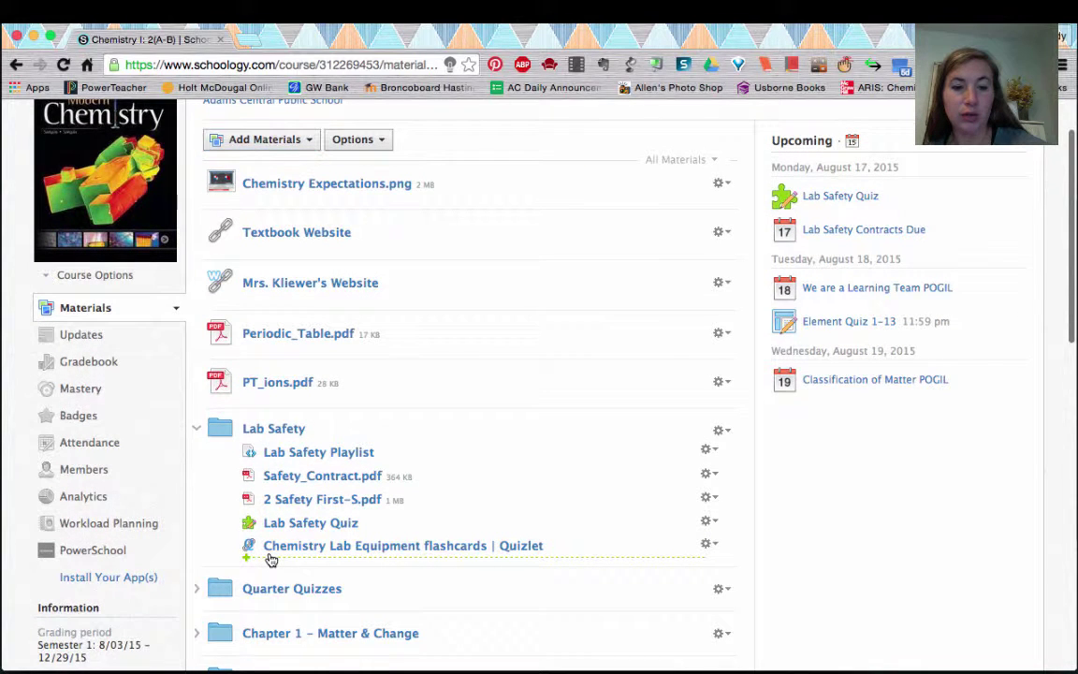
pyautogui.click(270, 560)
pyautogui.click(273, 628)
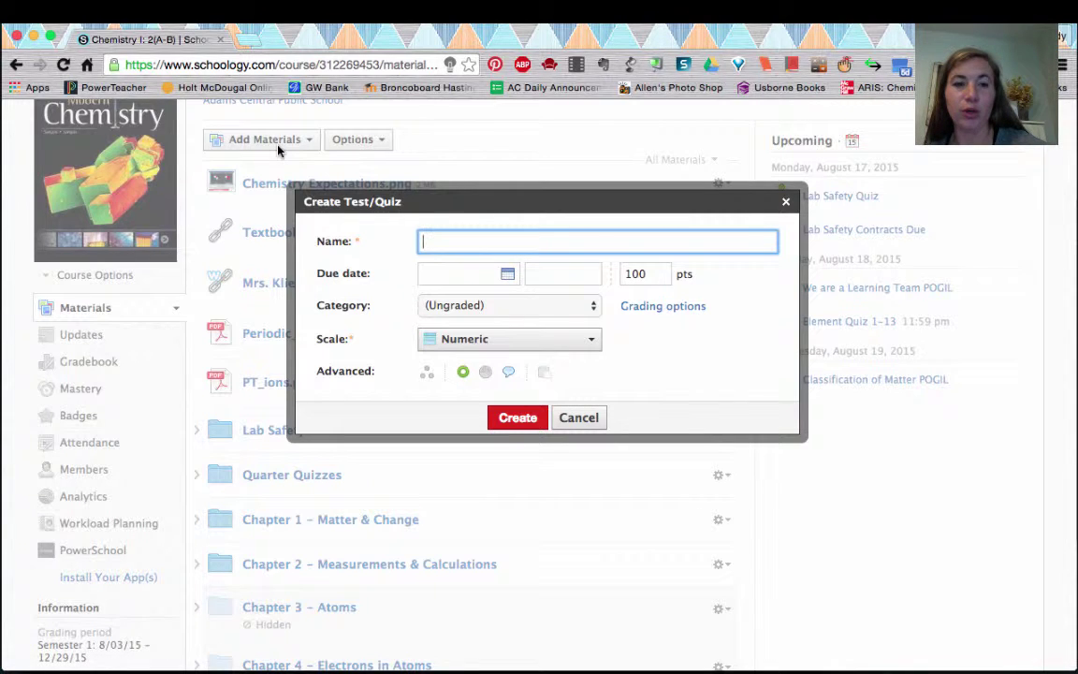
pyautogui.click(592, 419)
# - Start a new test/quiz inside the Lab Safety folder, below the Quizlet flashcards, and name it Lab Equipment Quiz
pyautogui.click(197, 429)
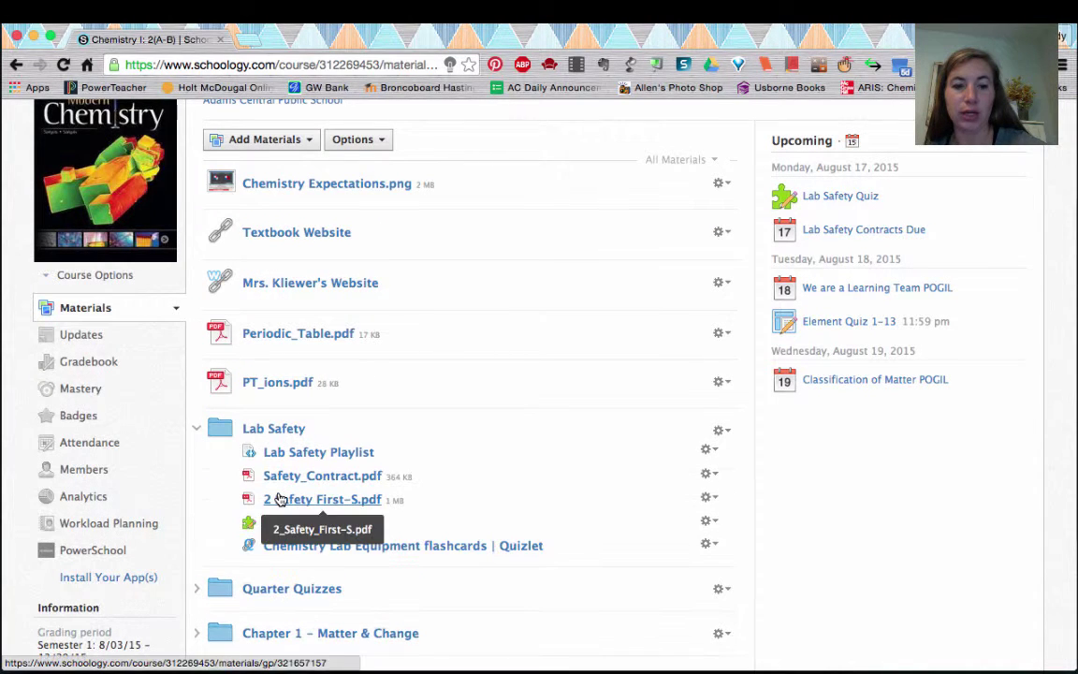
pyautogui.moveTo(279, 499); pyautogui.dragTo(278, 564)
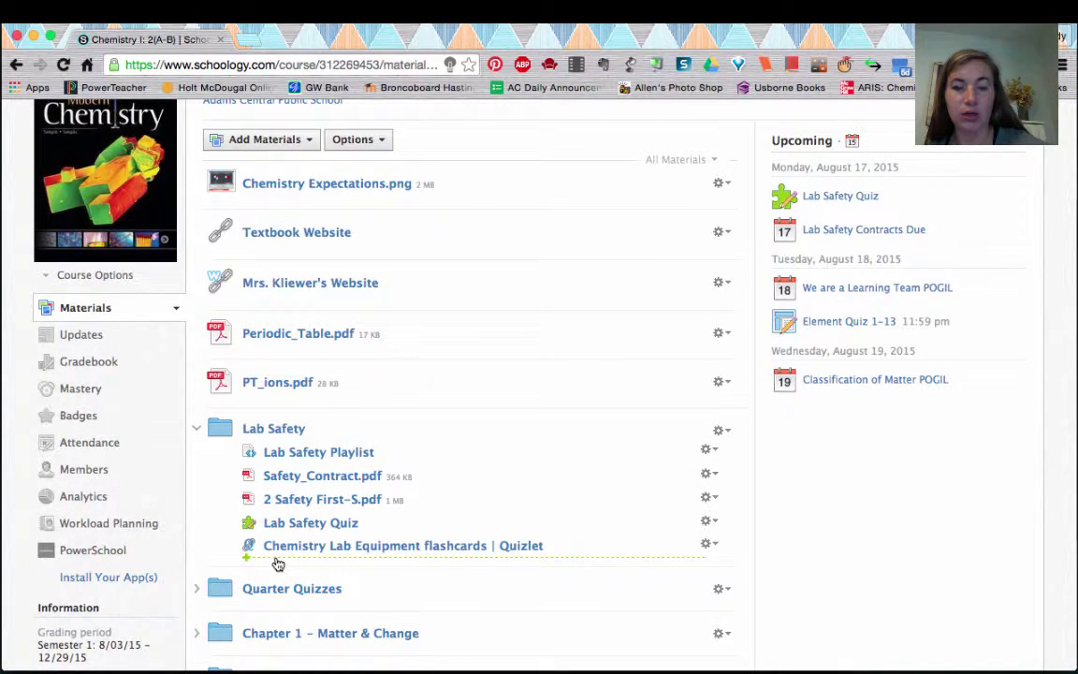
pyautogui.click(277, 561)
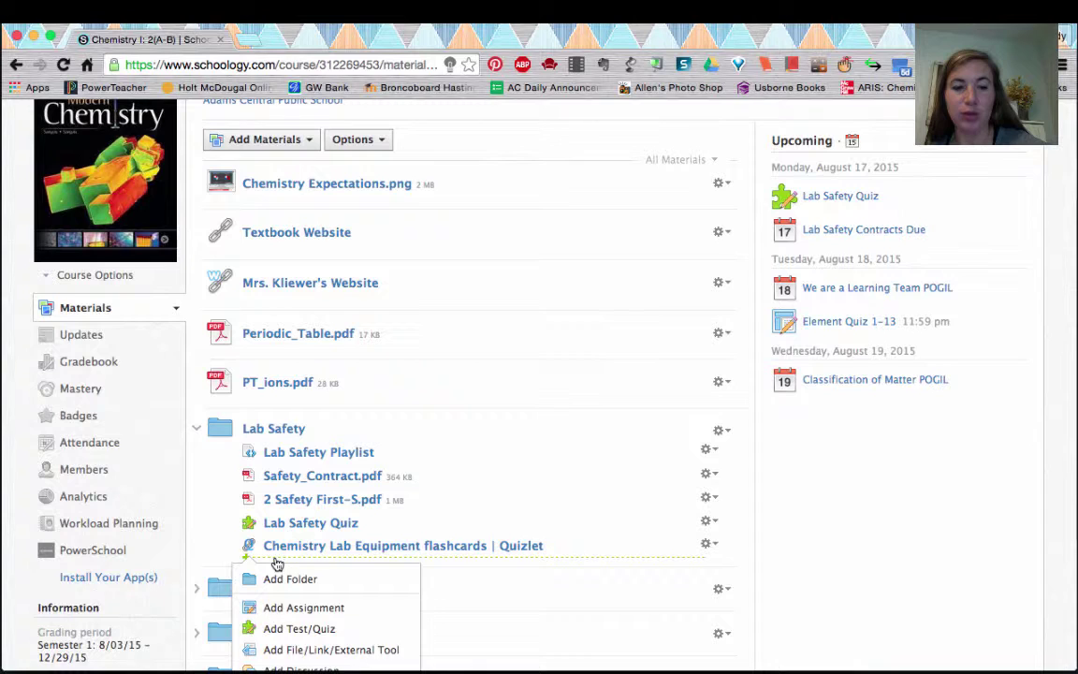
pyautogui.click(278, 629)
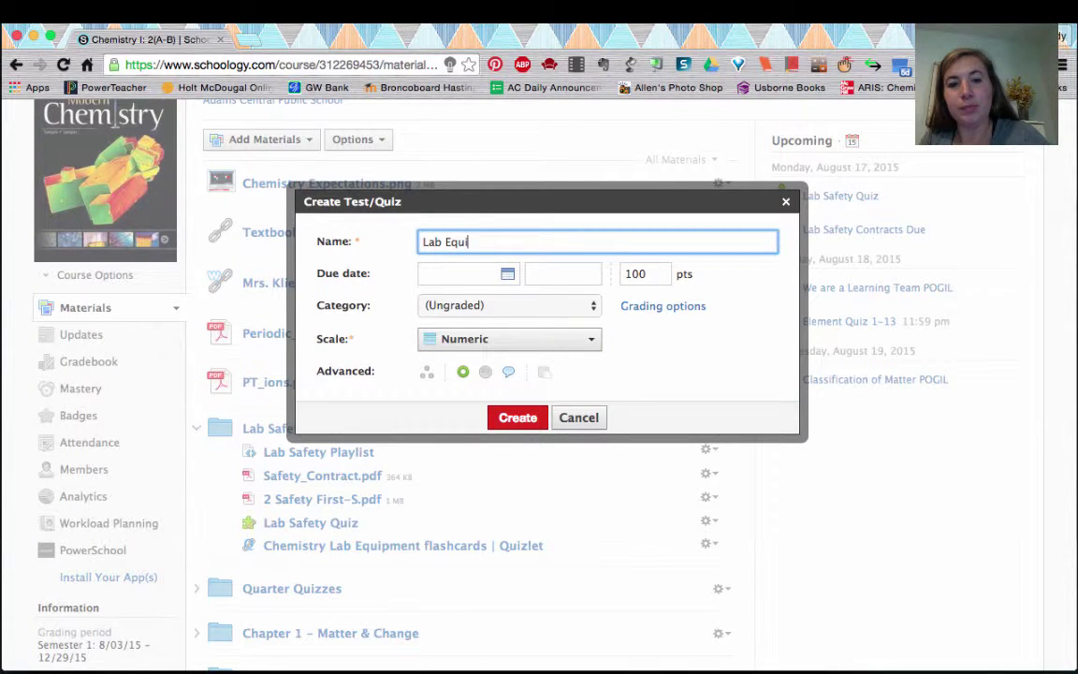
pyautogui.write('z')
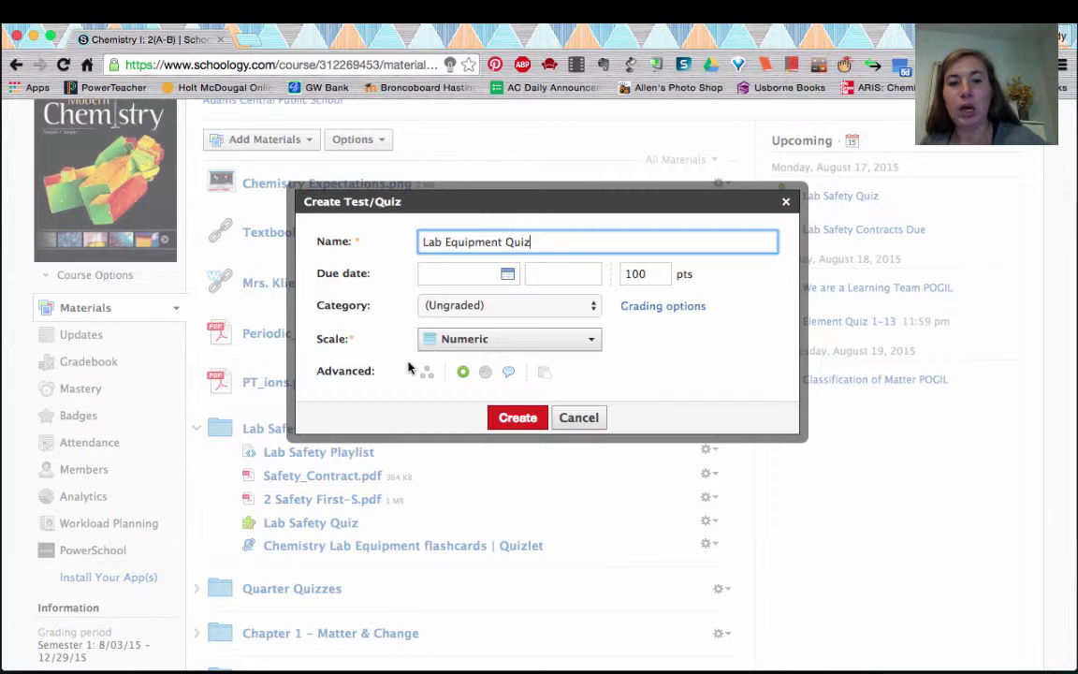
# - Set the quiz's due date to 8/18/15, its points to 30 and its category to Quiz, and create it
pyautogui.click(487, 275)
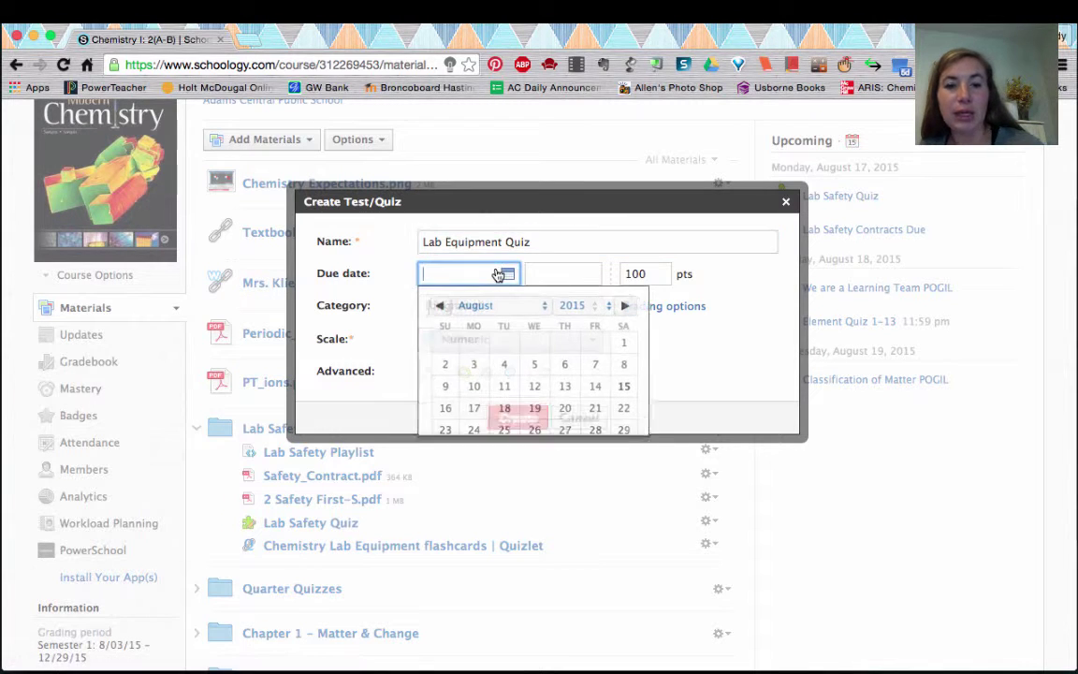
pyautogui.click(506, 411)
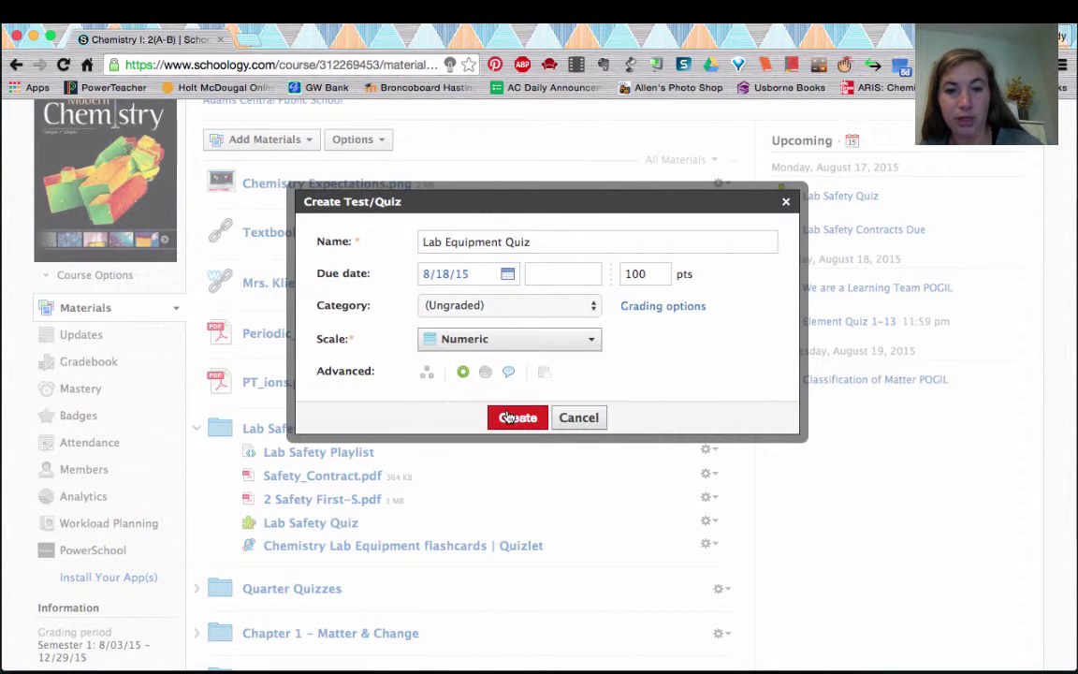
pyautogui.click(645, 274)
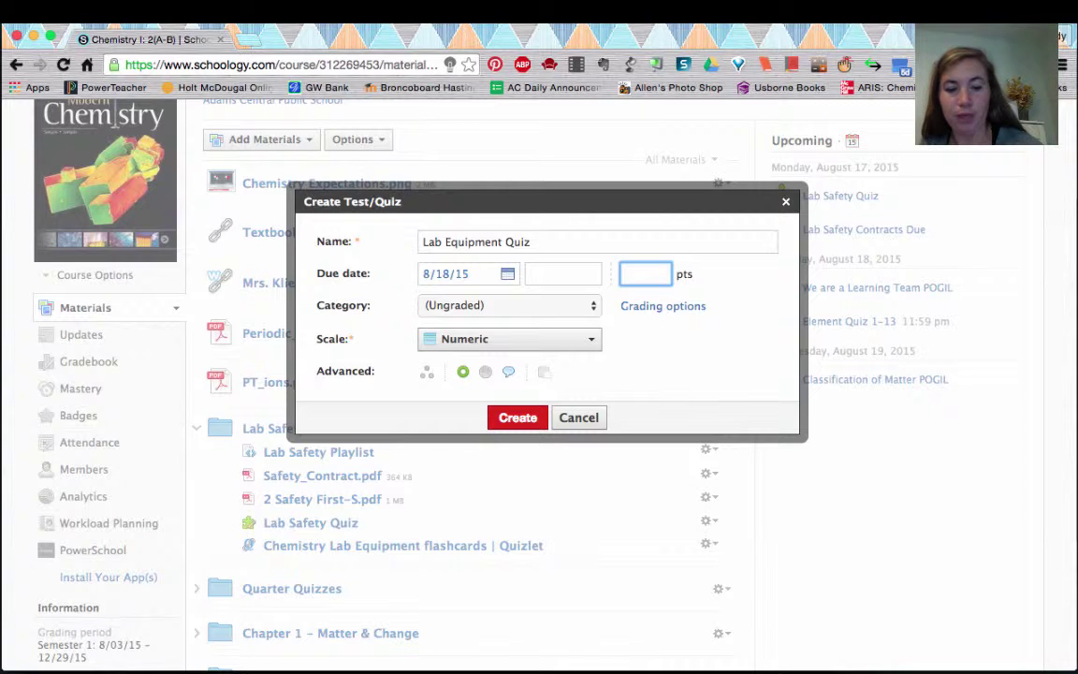
pyautogui.click(499, 304)
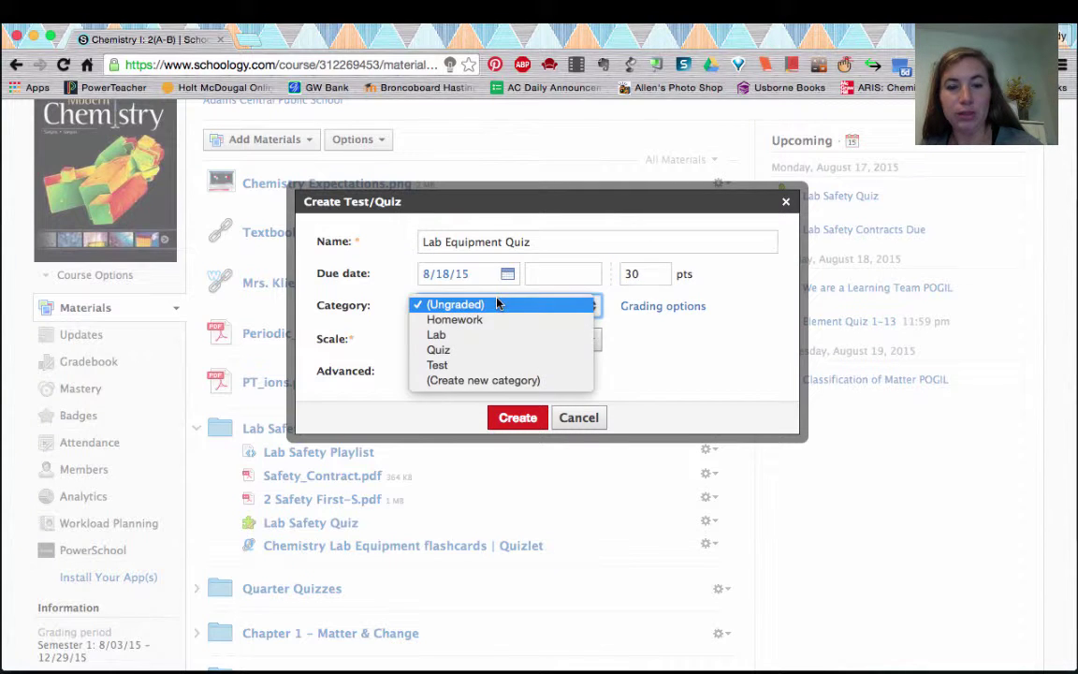
pyautogui.click(490, 354)
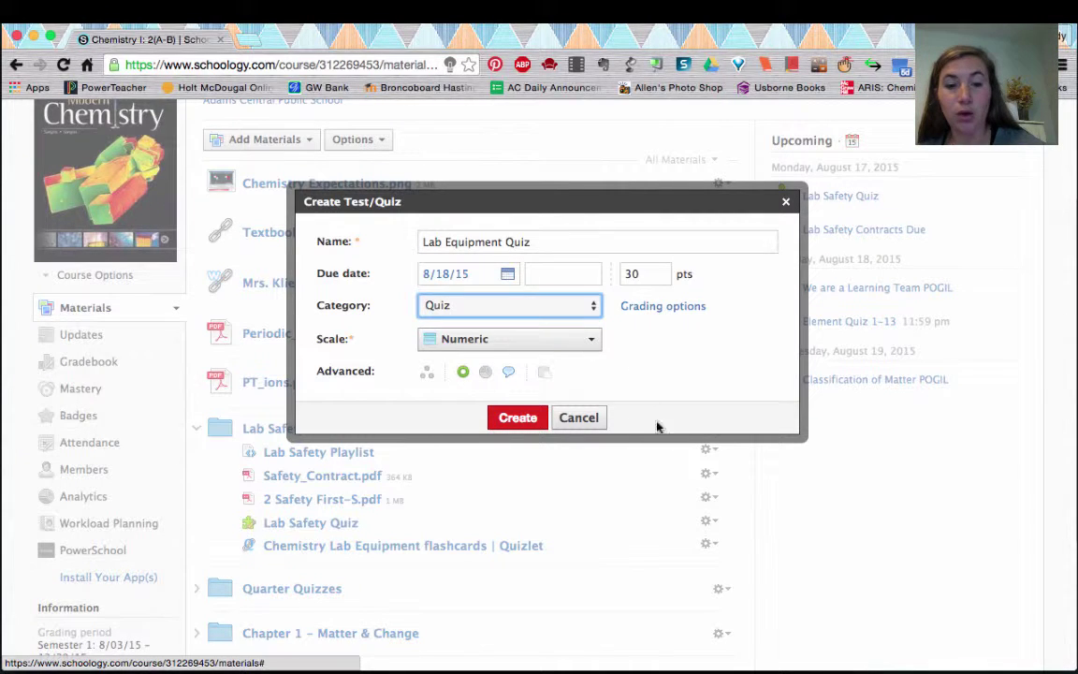
pyautogui.click(517, 418)
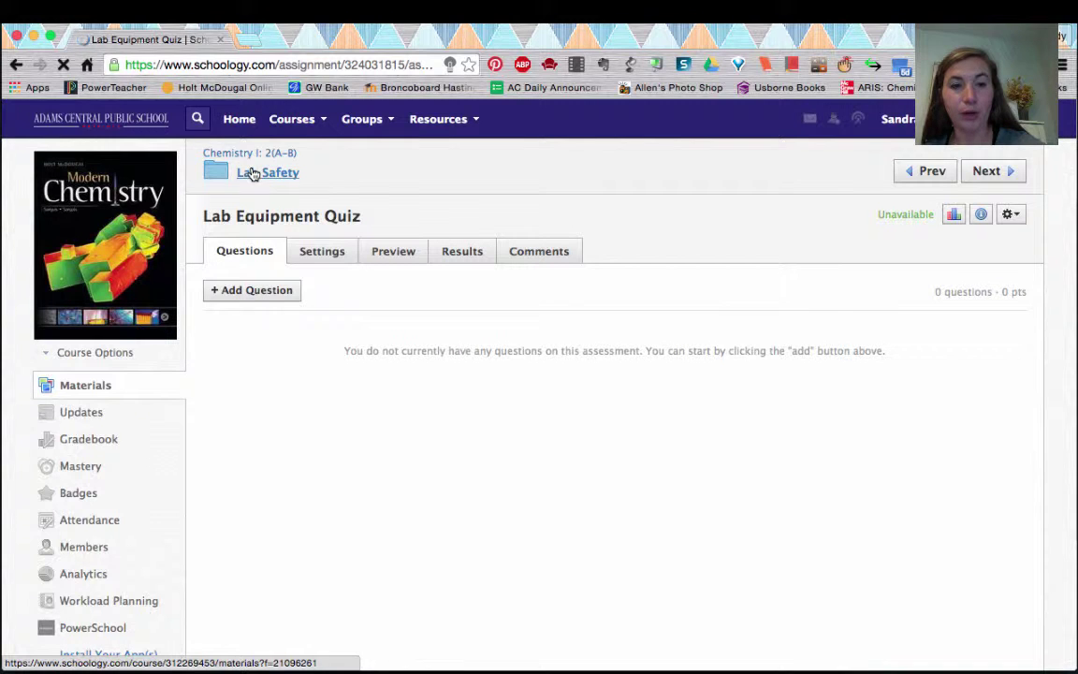
# - Start a test/quiz import into the Lab Equipment Quiz with Blackboard 7.1 – 9.0 as the source format
pyautogui.click(251, 292)
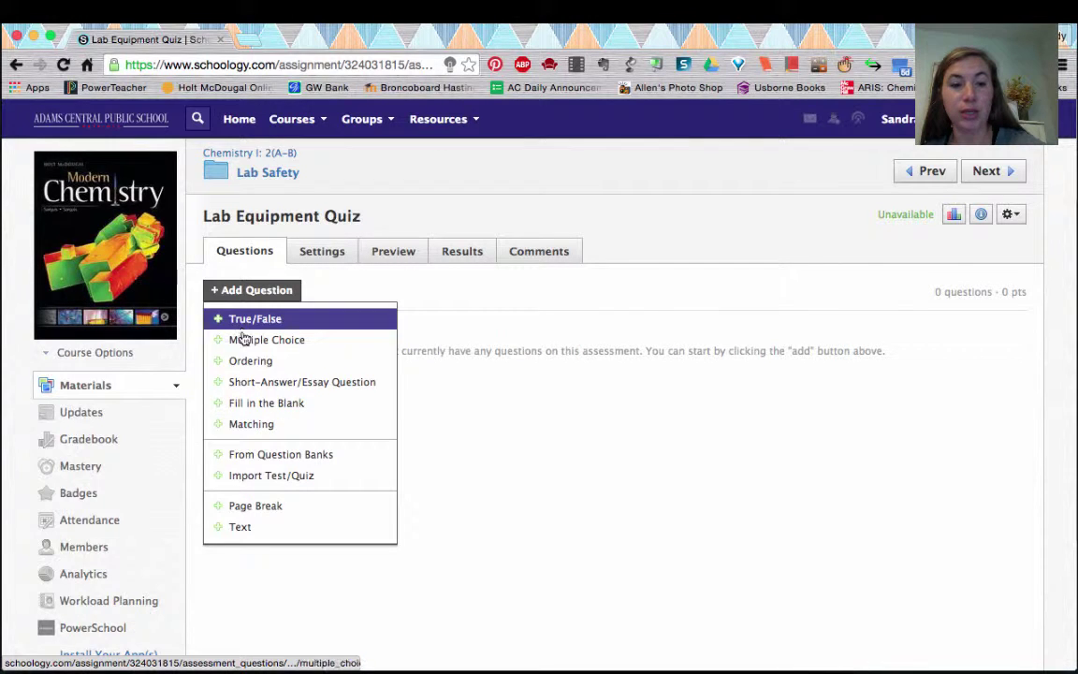
pyautogui.click(263, 478)
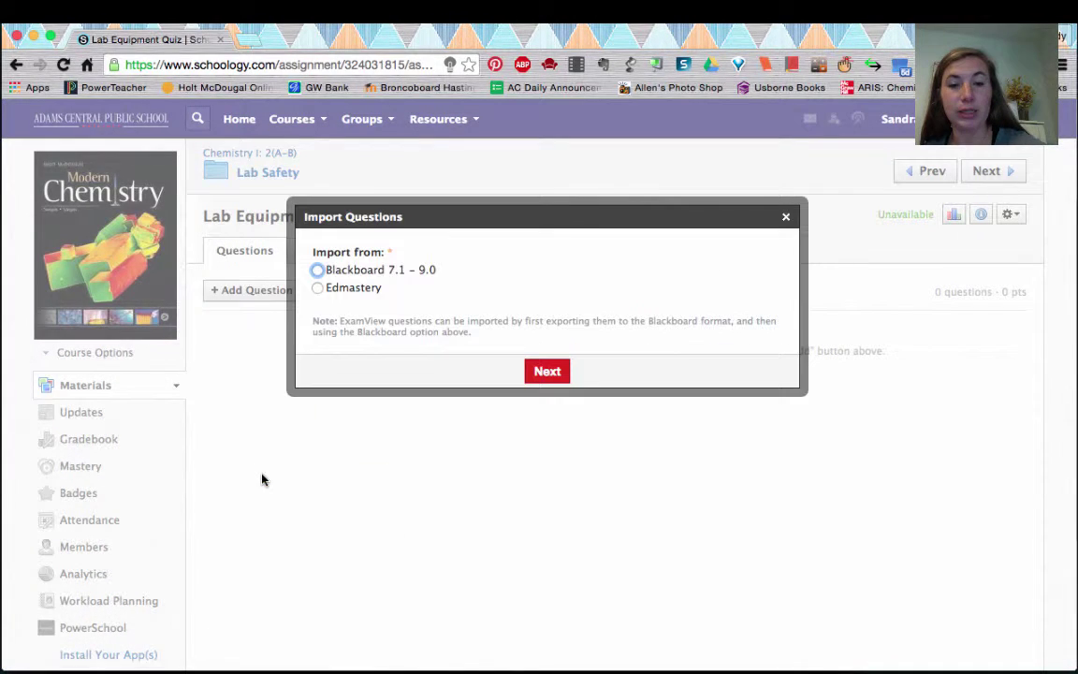
pyautogui.click(317, 269)
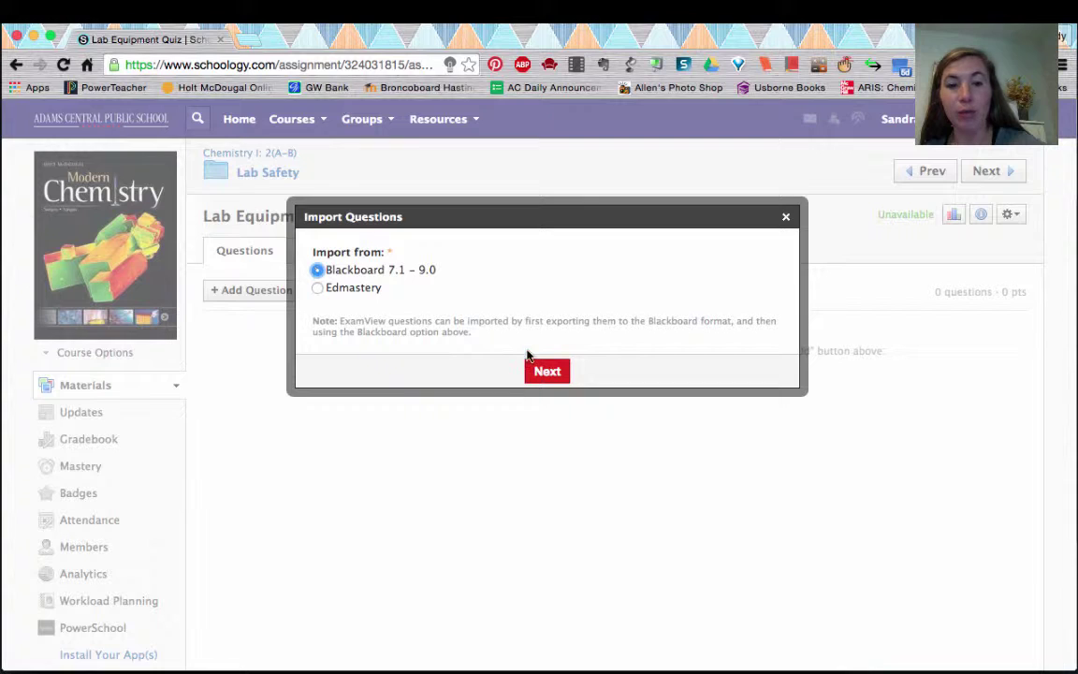
pyautogui.click(547, 371)
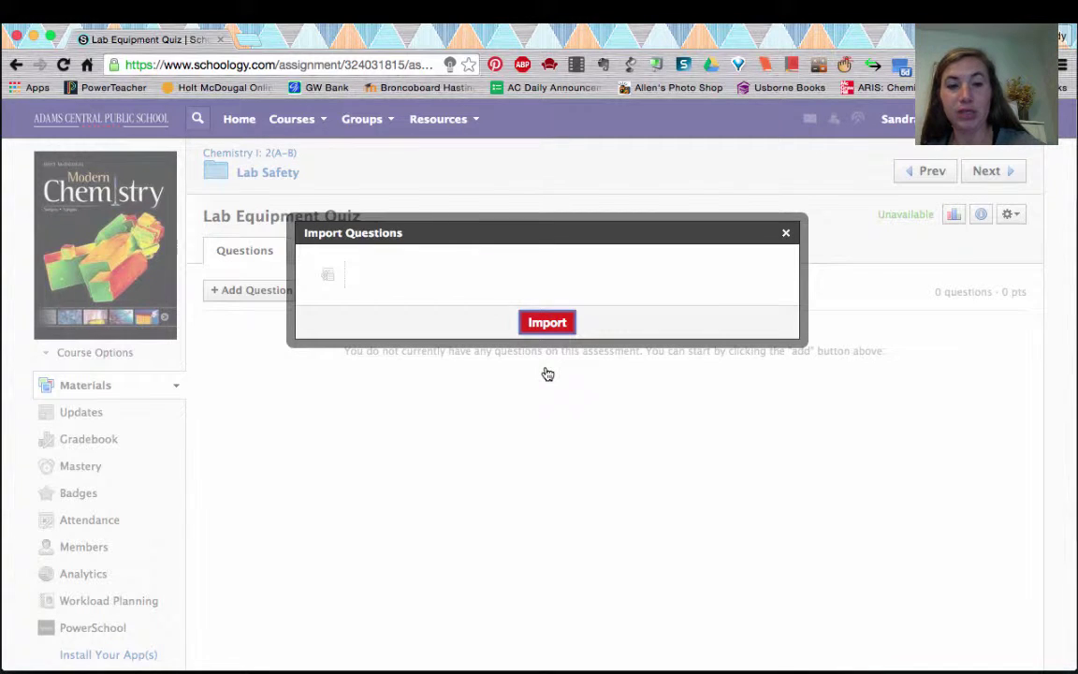
# - Attach leq.zip from the Desktop and import its questions into the quiz
pyautogui.click(326, 278)
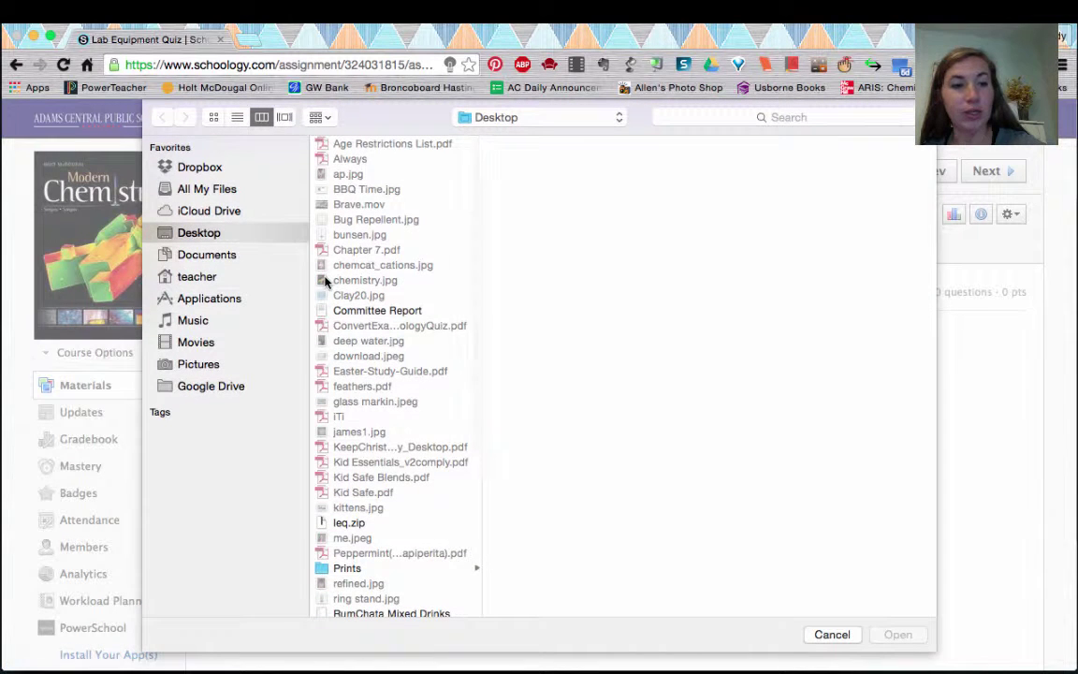
pyautogui.click(351, 522)
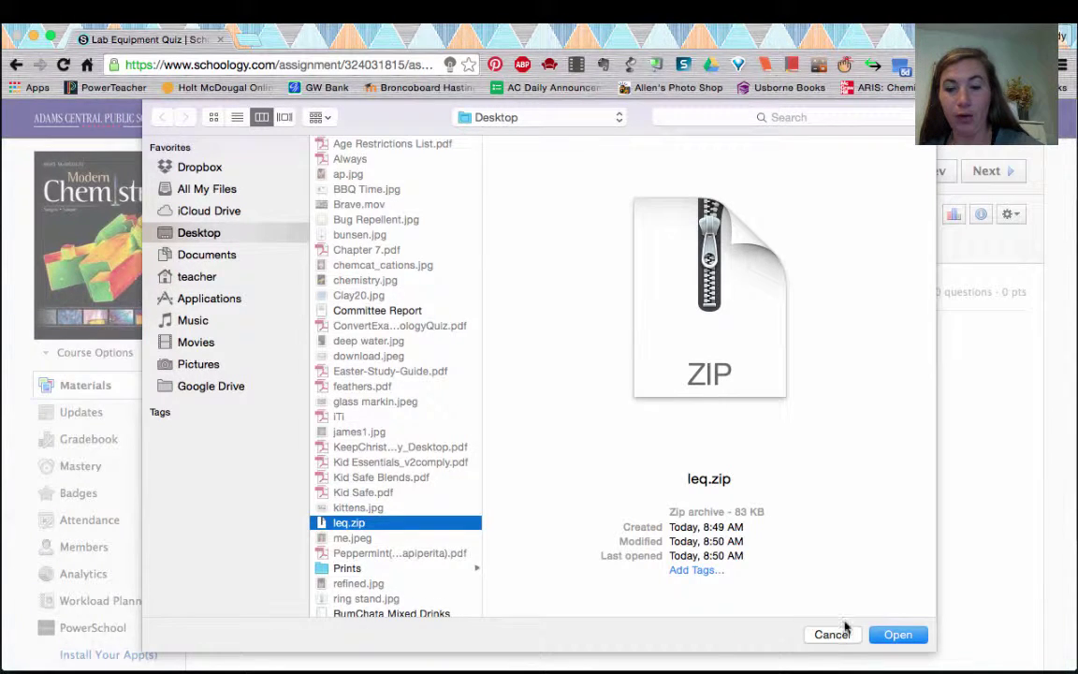
pyautogui.click(896, 634)
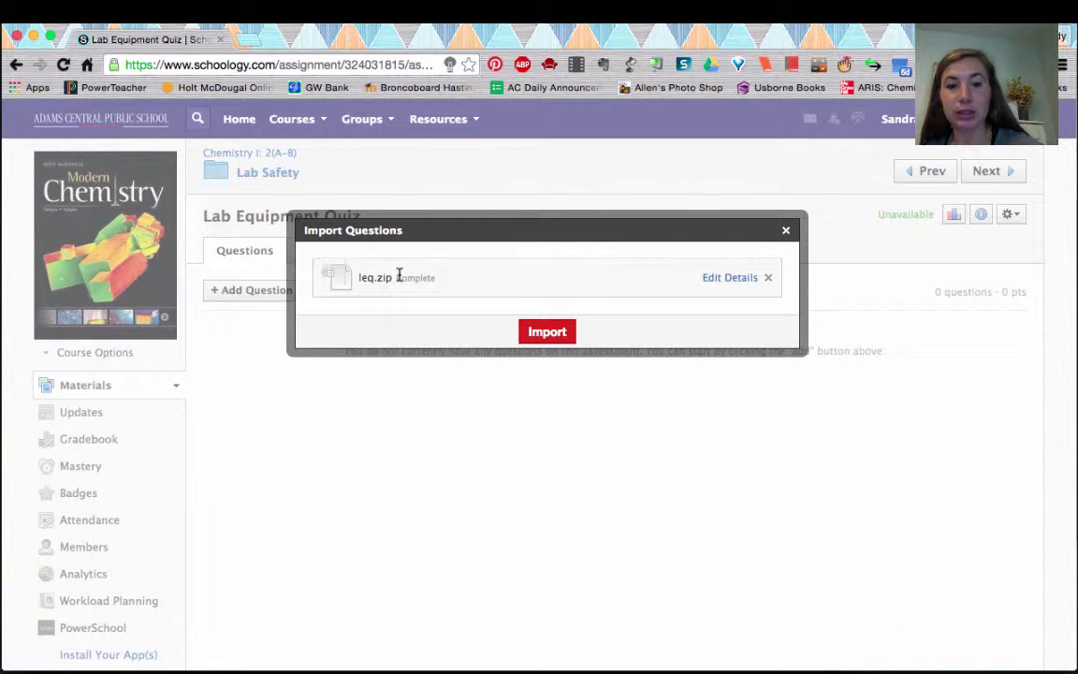
pyautogui.click(541, 332)
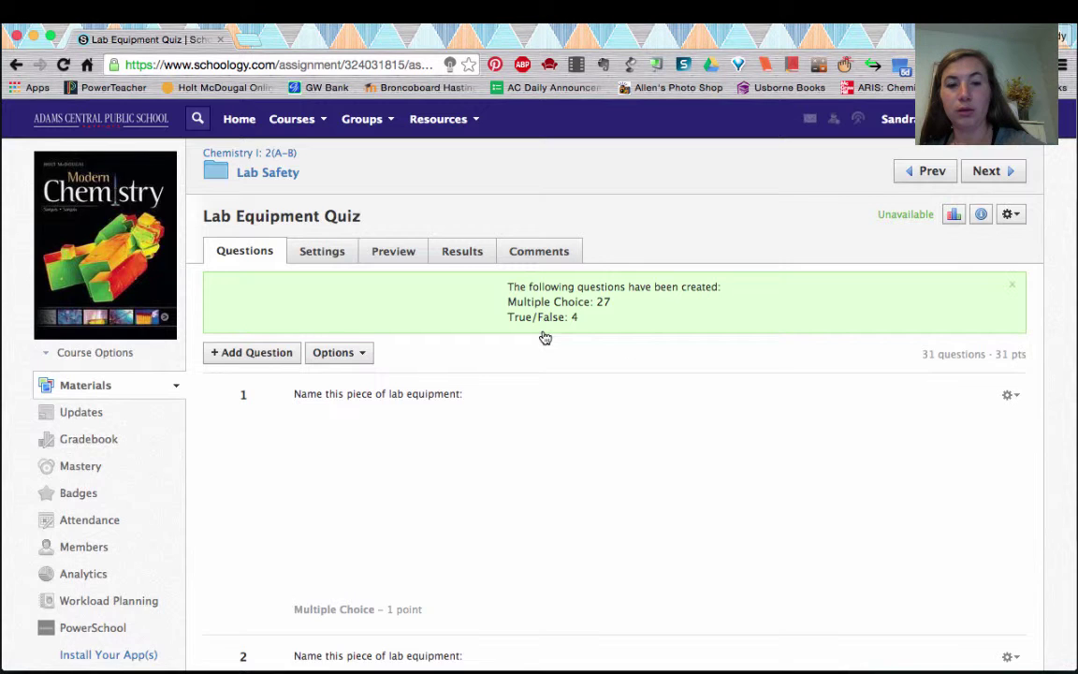
# - Look through the imported questions of the Lab Equipment Quiz, checking their pictures and question types from first to last
pyautogui.scroll(-5, 434, 440)
pyautogui.scroll(-20, 433, 441)
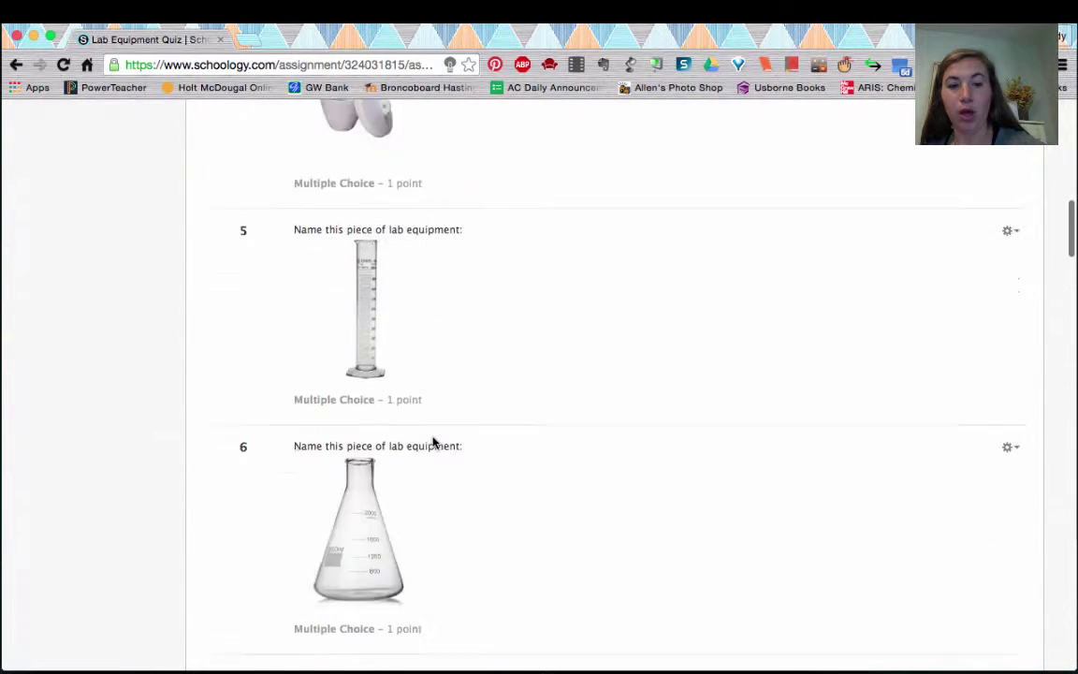
pyautogui.scroll(-20, 433, 441)
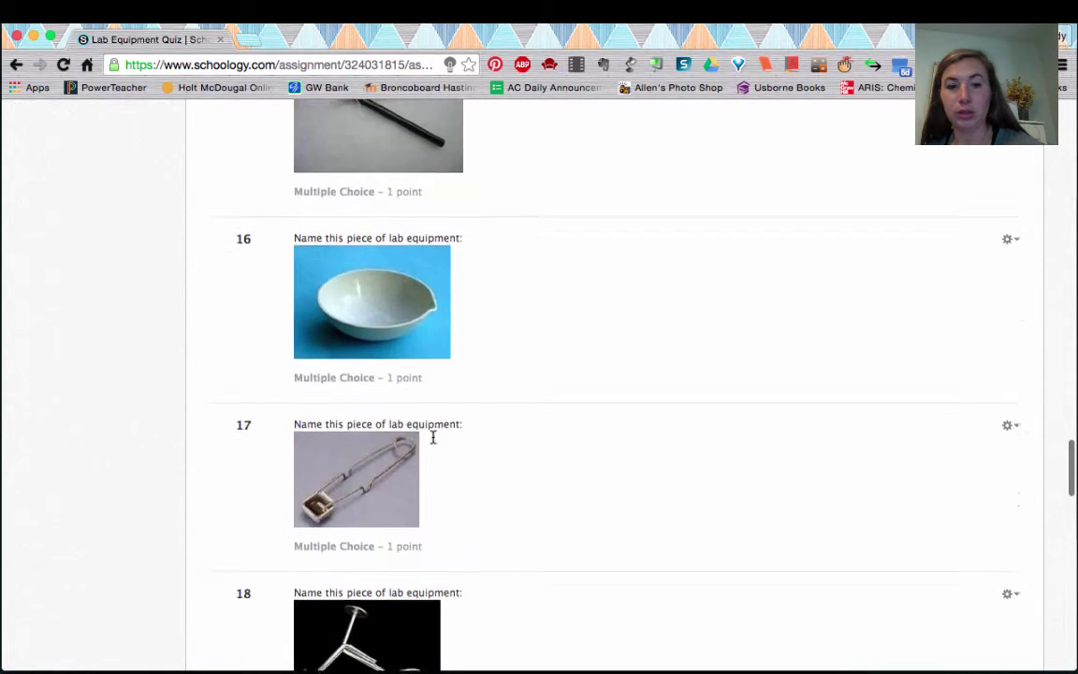
pyautogui.scroll(-3, 434, 440)
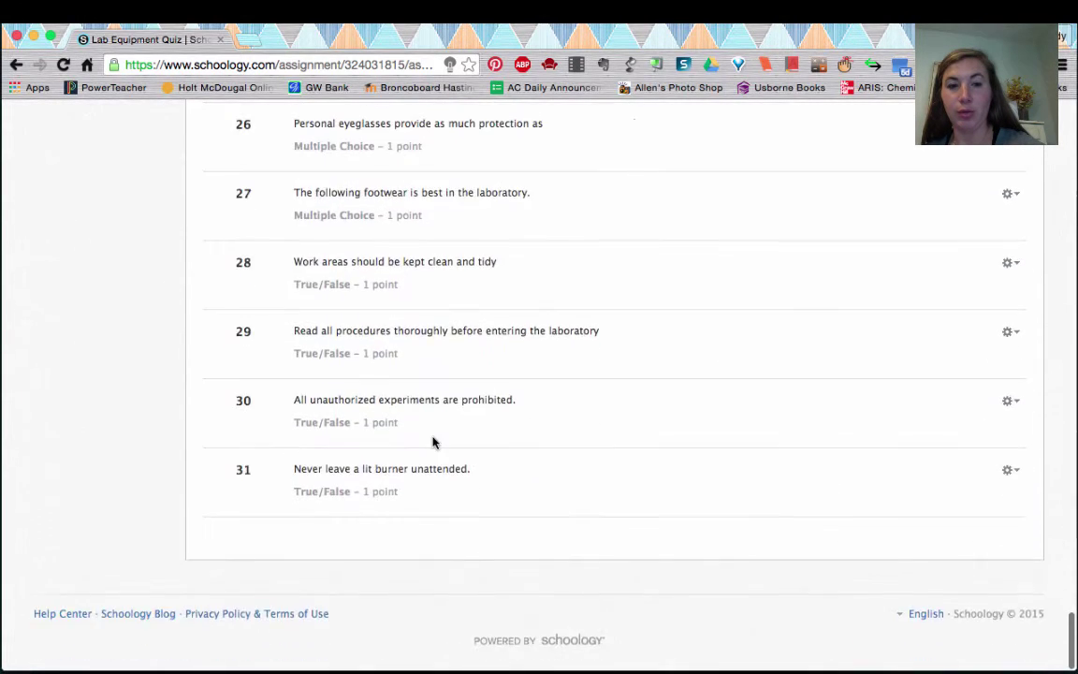
pyautogui.scroll(5, 433, 441)
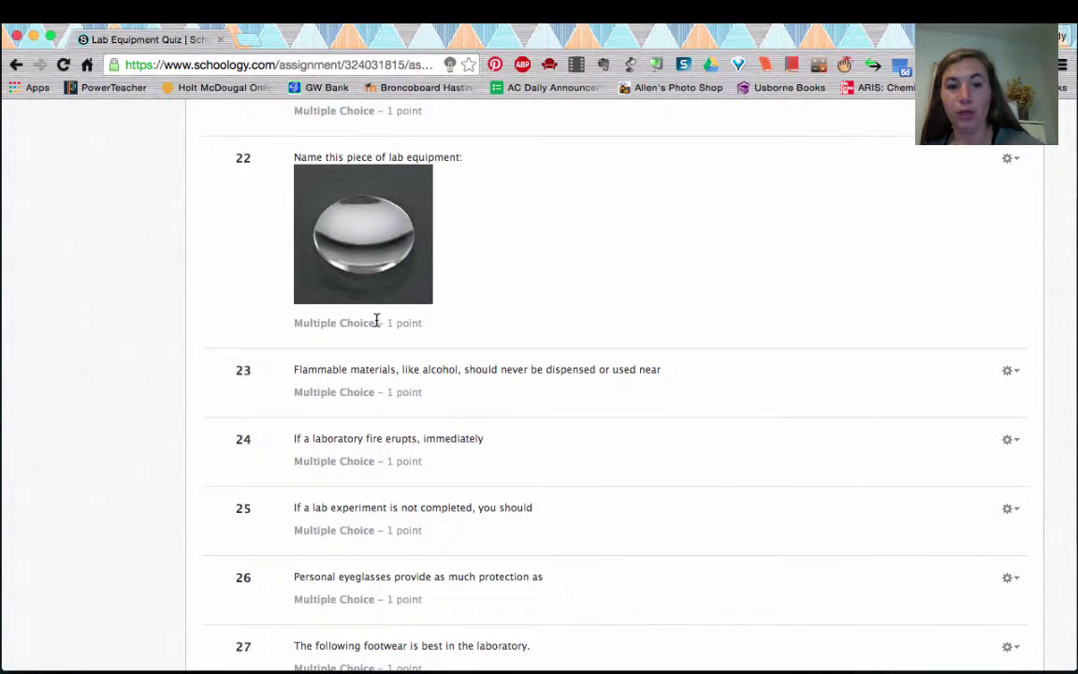
pyautogui.scroll(-5, 376, 321)
pyautogui.scroll(20, 376, 325)
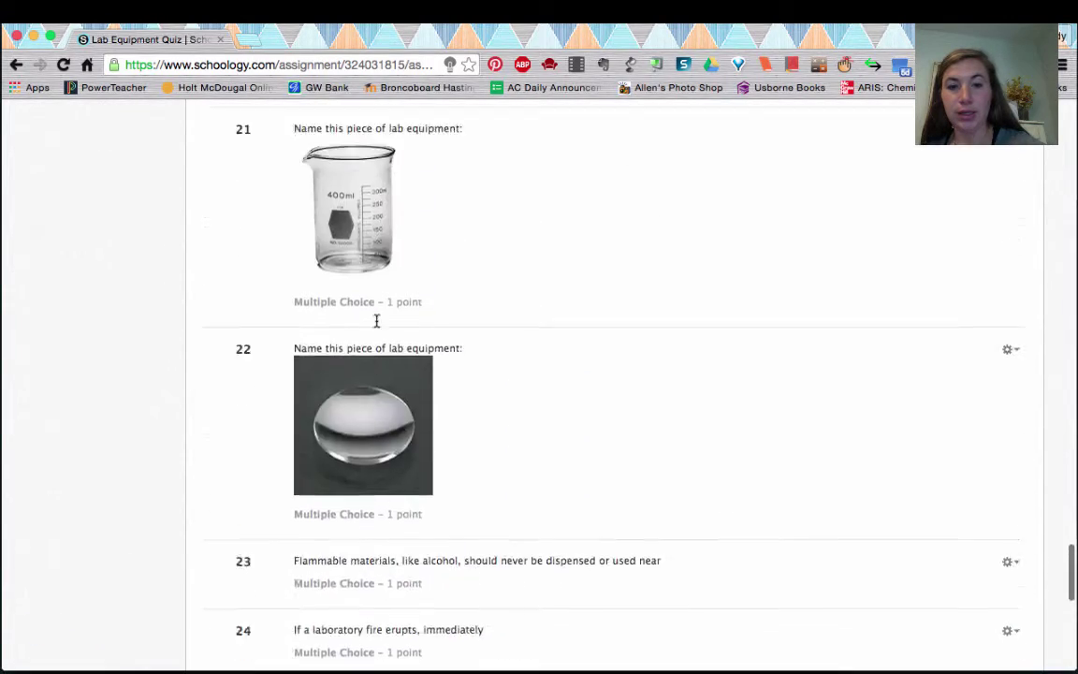
pyautogui.scroll(20, 377, 357)
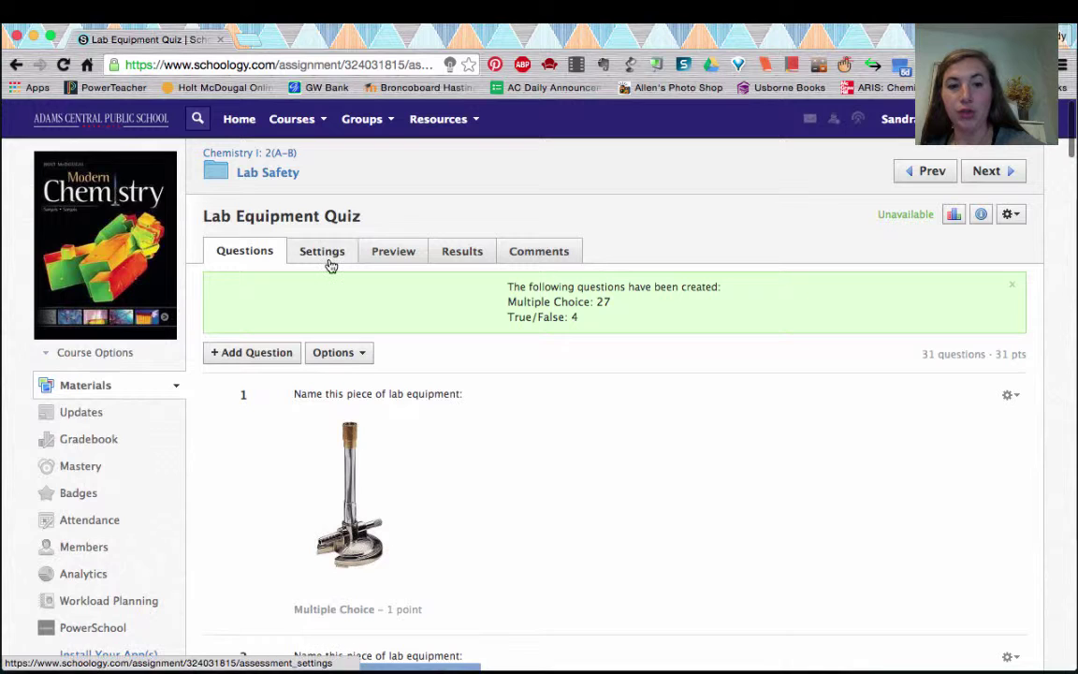
# - In the quiz settings, make the quiz available for a from-until period, starting on 8/18/15 at 08:50AM
pyautogui.click(330, 260)
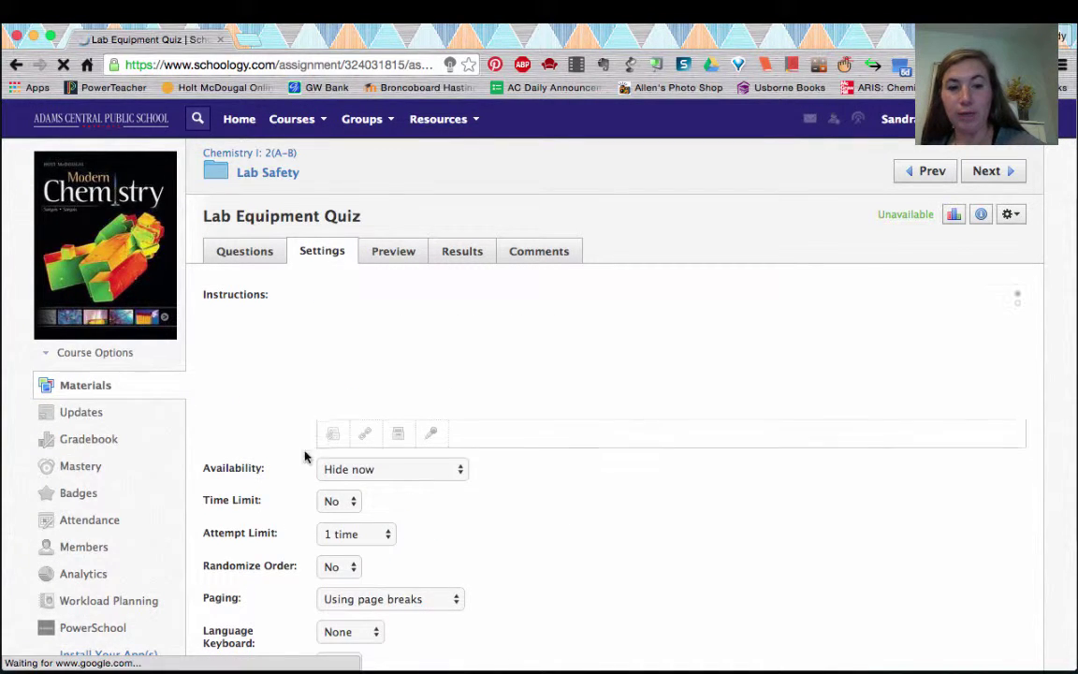
pyautogui.click(361, 472)
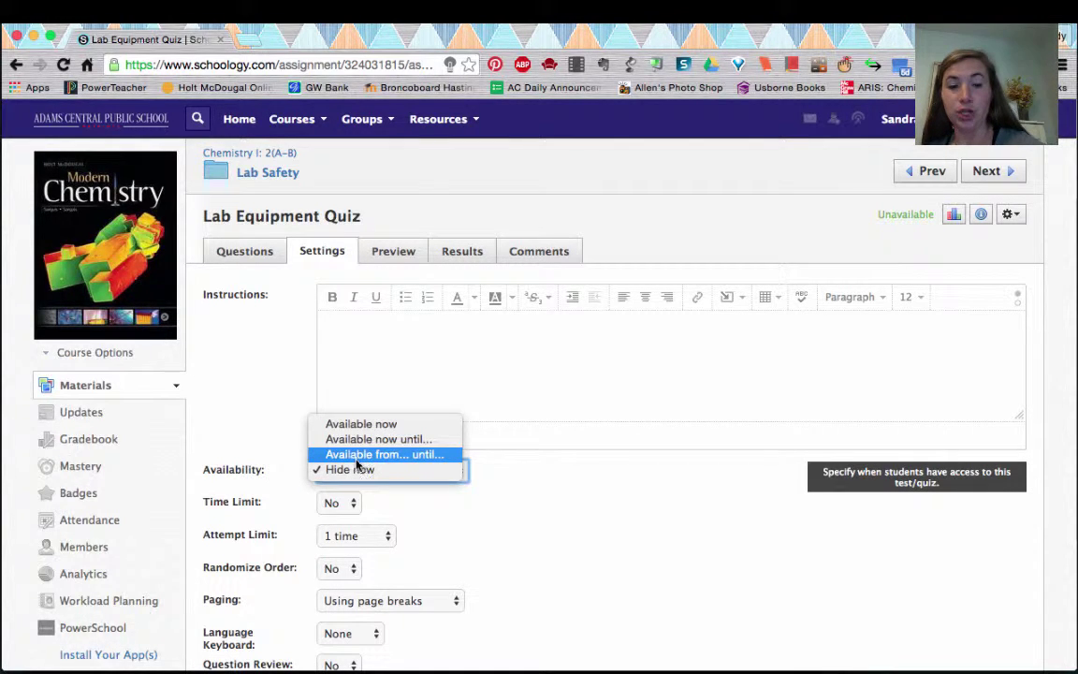
pyautogui.click(357, 459)
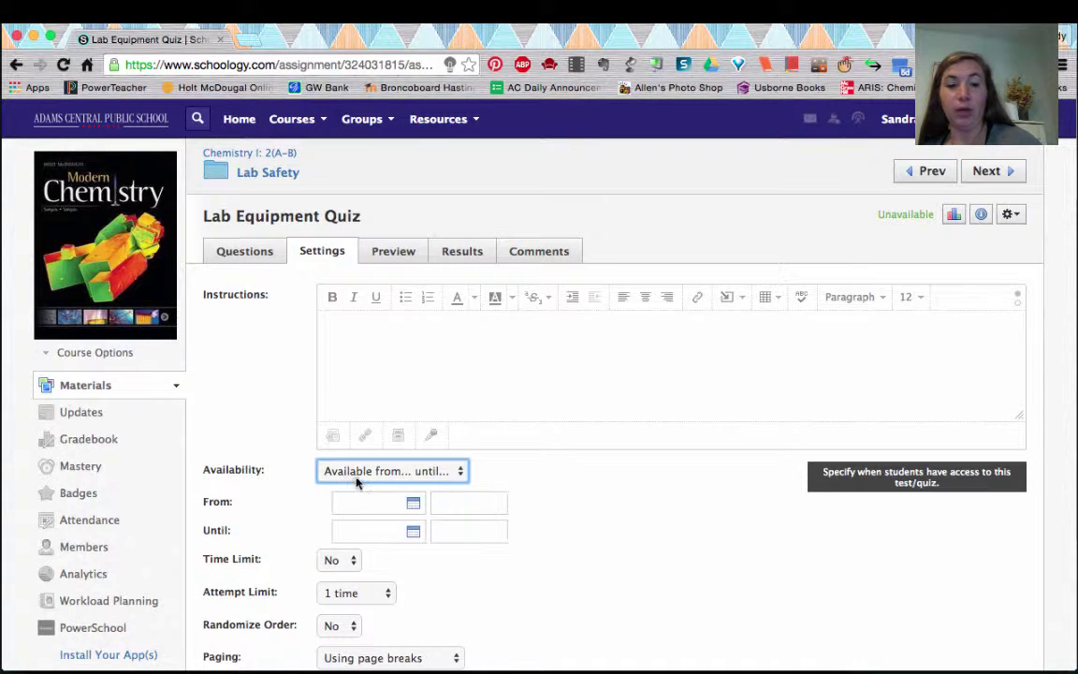
pyautogui.click(356, 500)
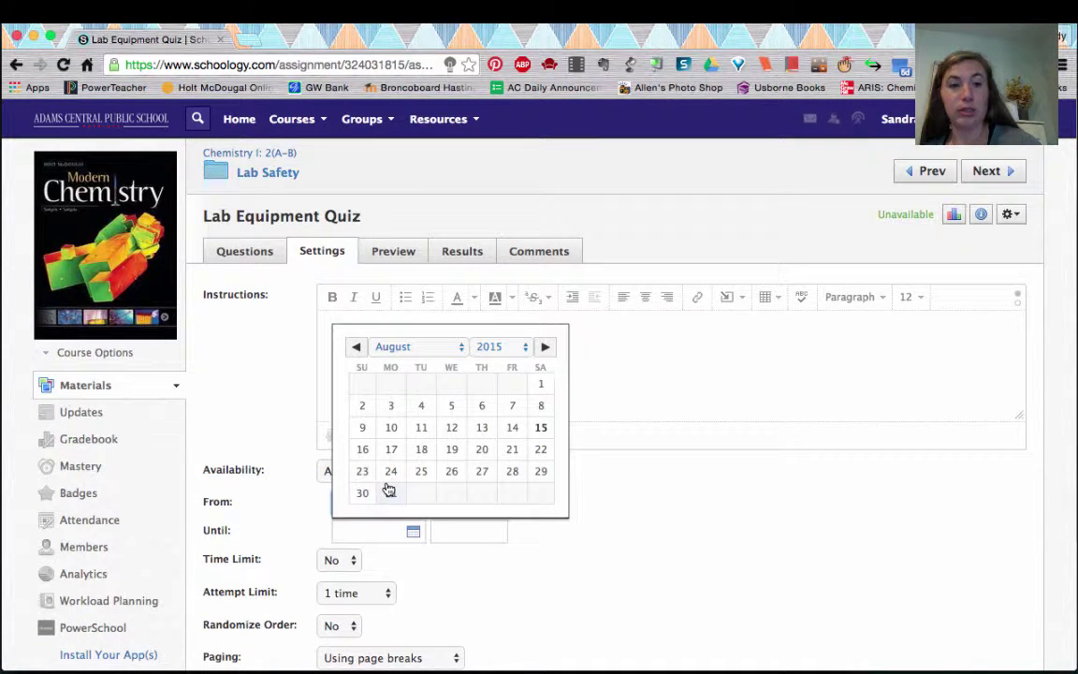
pyautogui.click(421, 450)
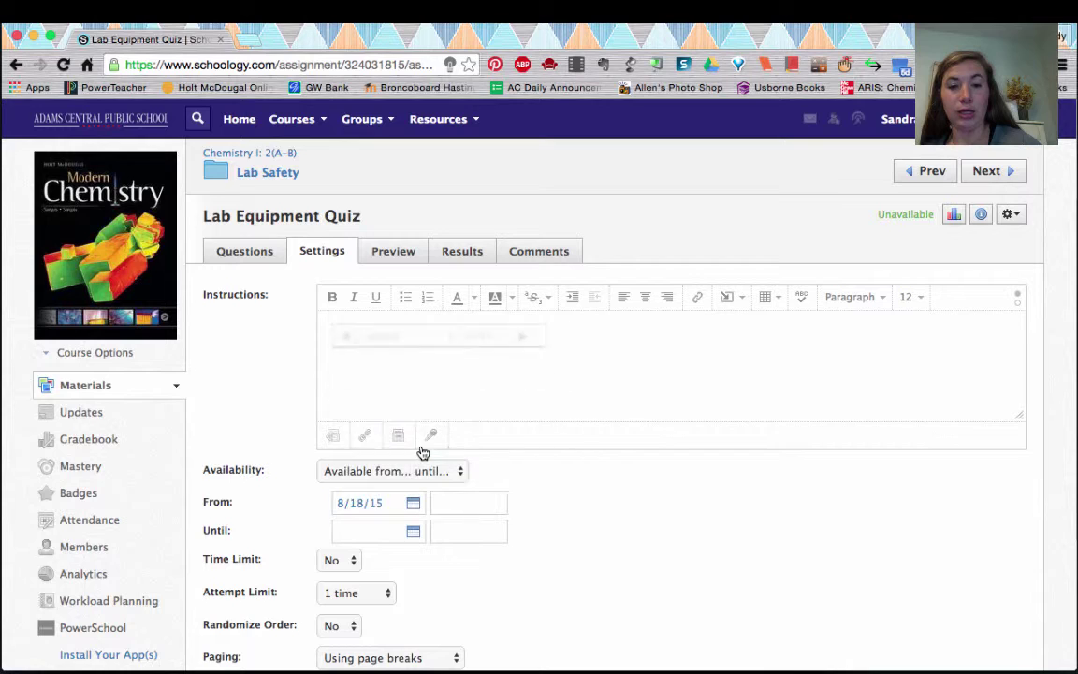
pyautogui.click(455, 499)
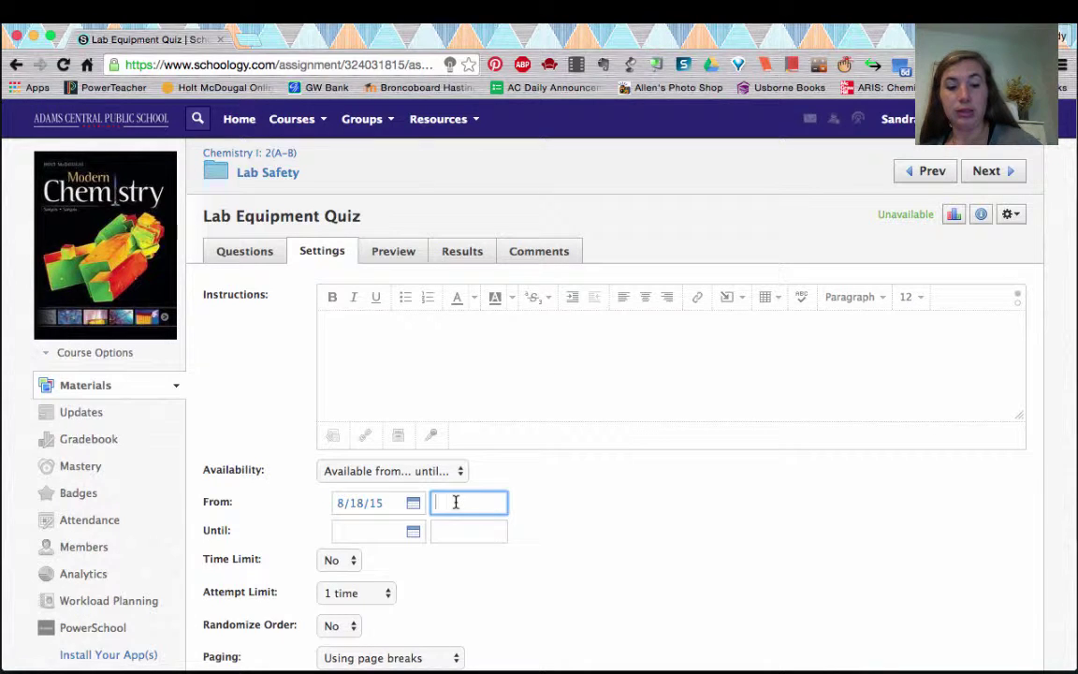
pyautogui.write('8:00AM')
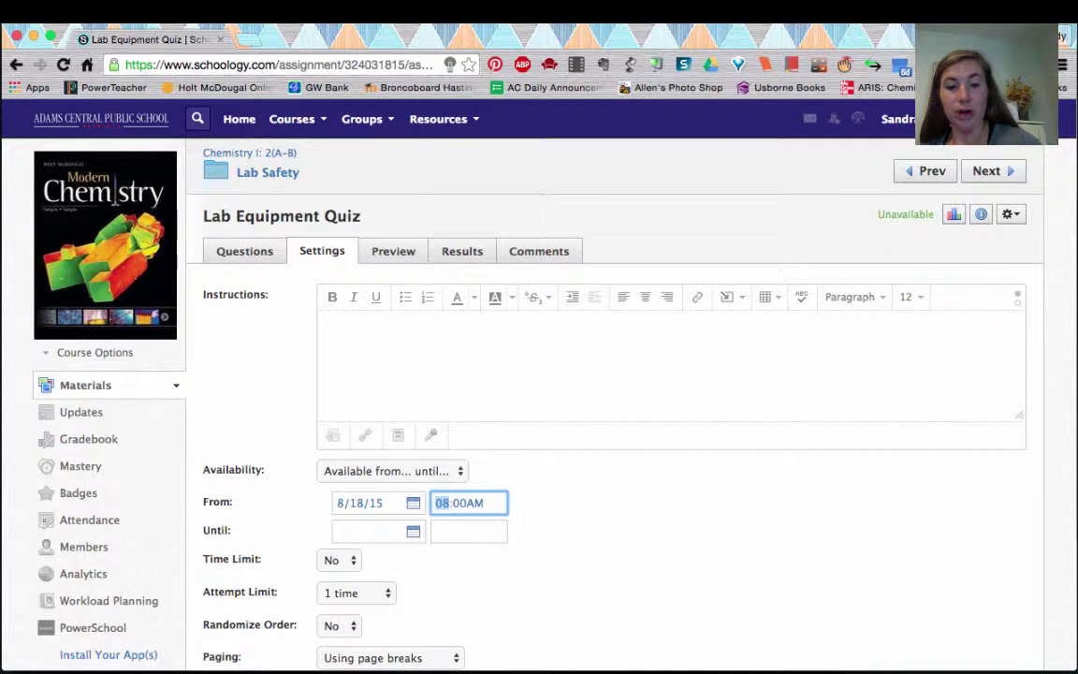
pyautogui.press('Right')
pyautogui.press('Right')
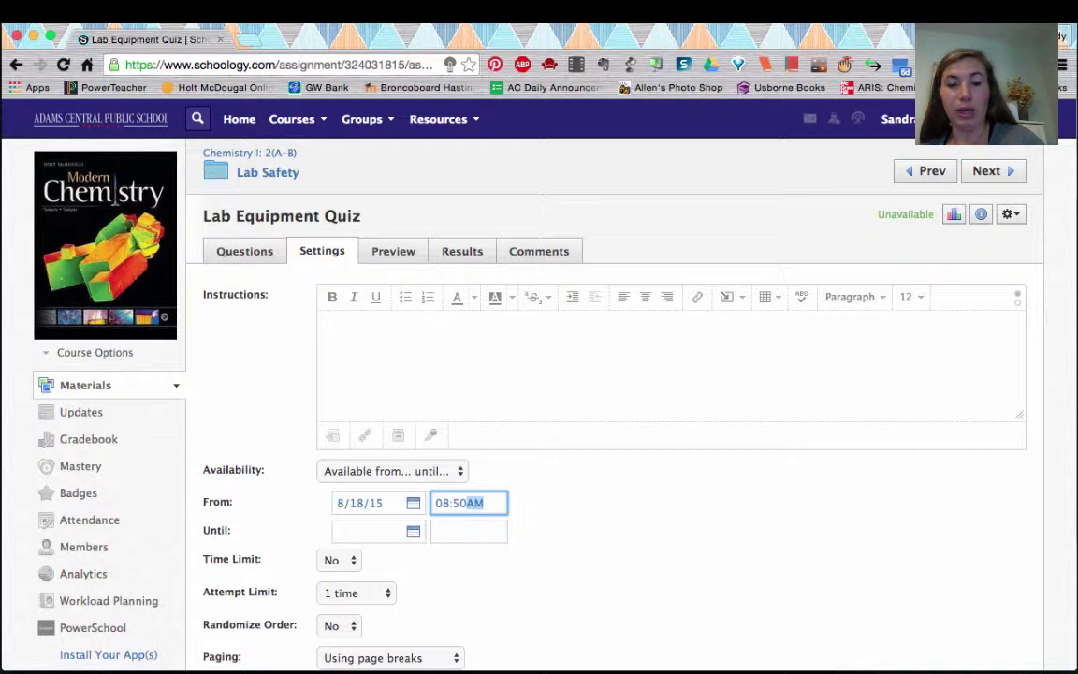
# - Set the end of the quiz's availability to 8/18/15 at 09:30AM
pyautogui.click(413, 531)
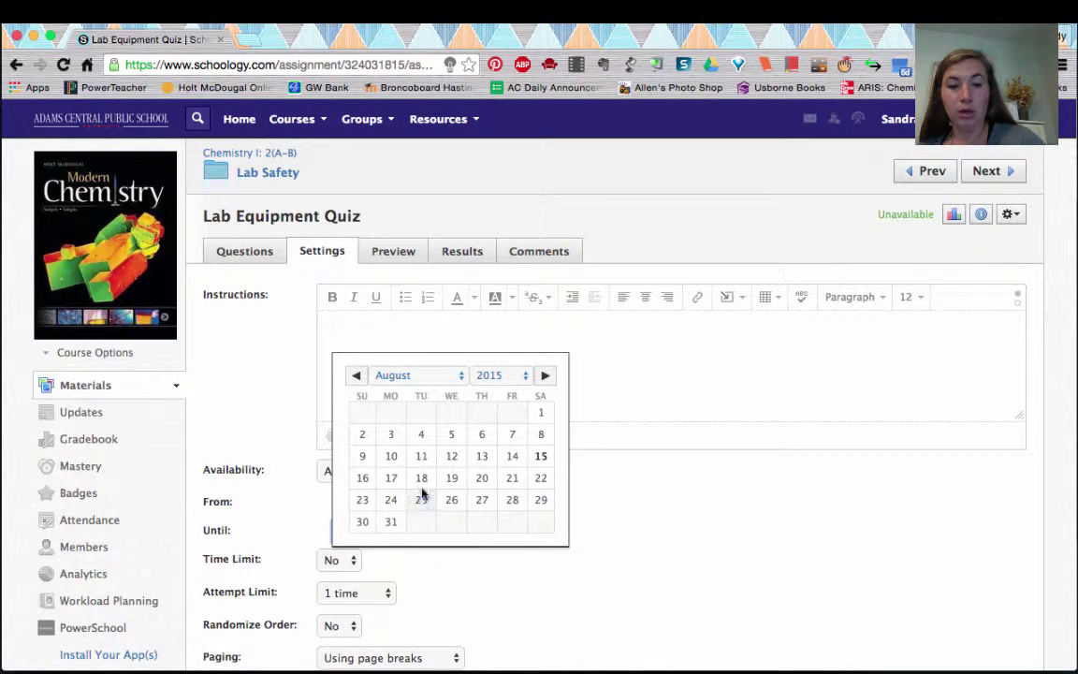
pyautogui.click(448, 531)
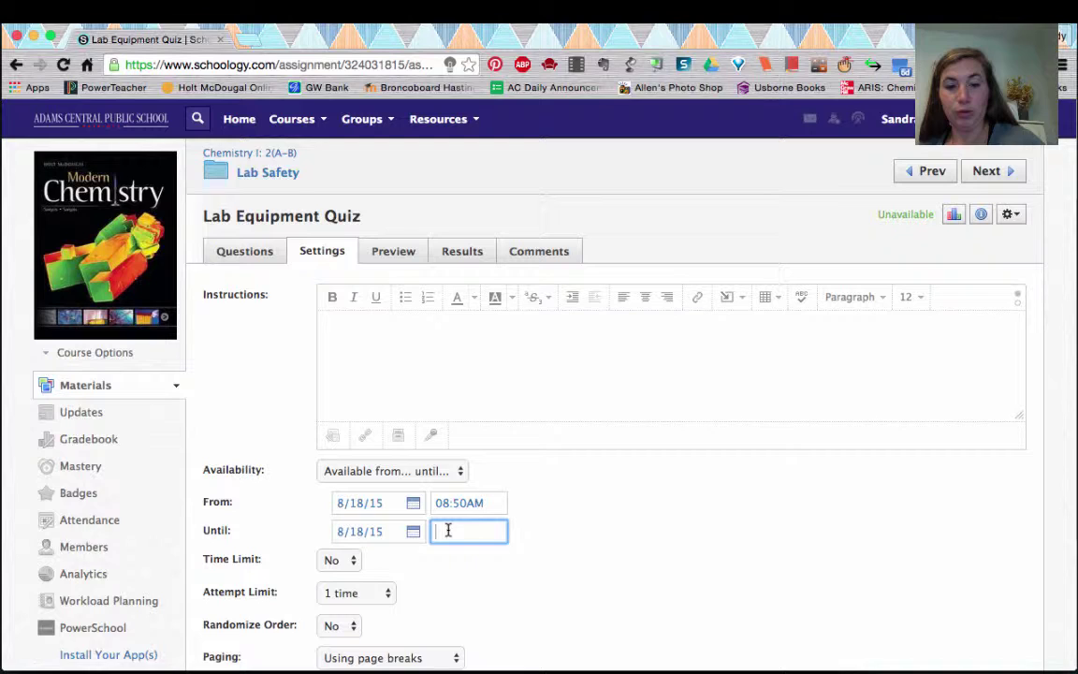
pyautogui.write('9:30AM')
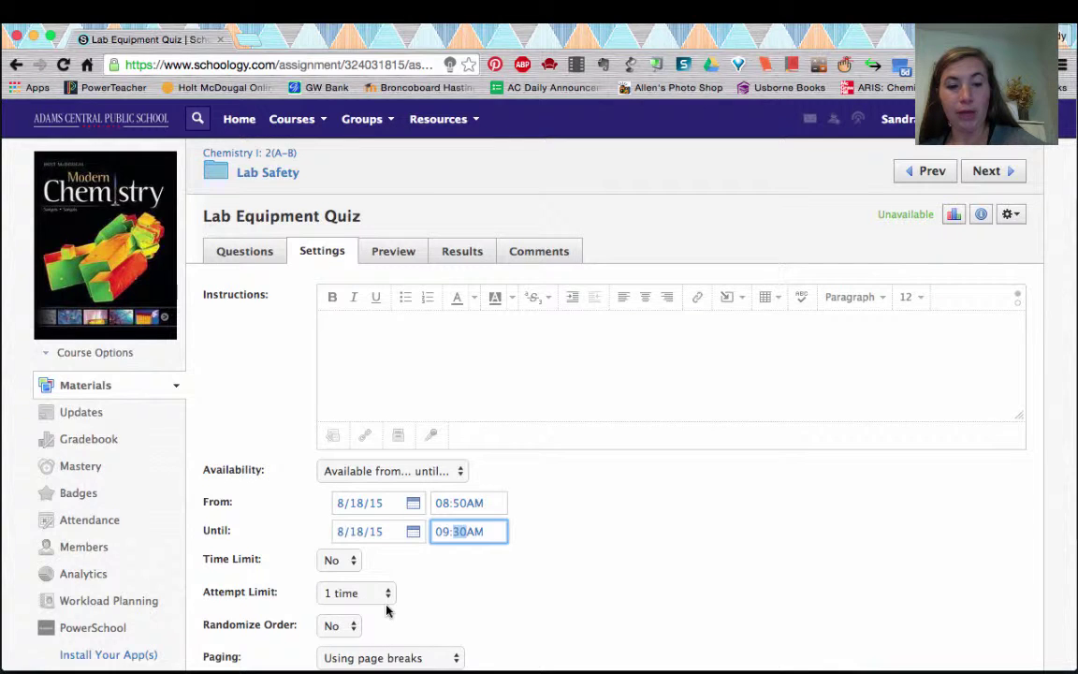
# - Turn on randomized question order for the quiz
pyautogui.scroll(-5, 360, 601)
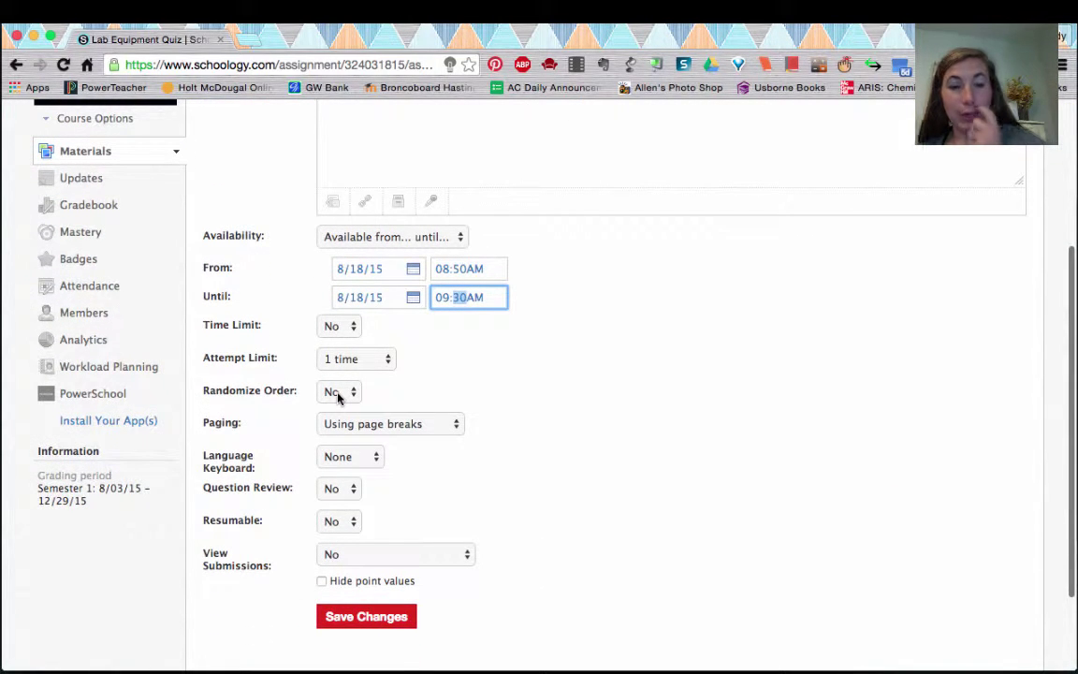
pyautogui.click(339, 393)
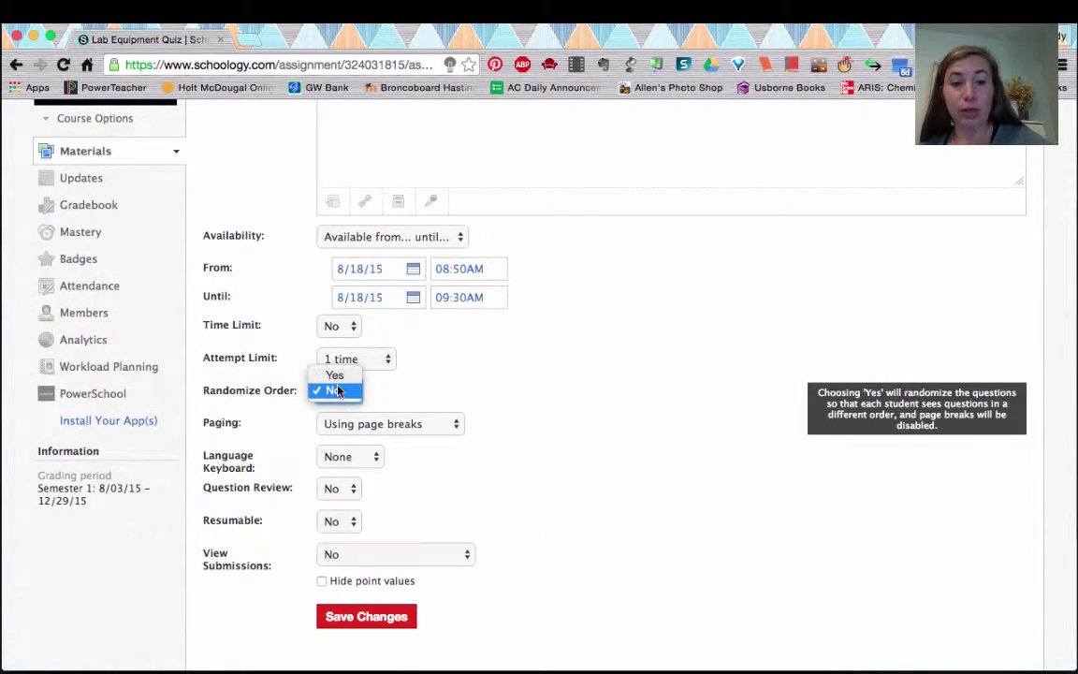
pyautogui.click(335, 375)
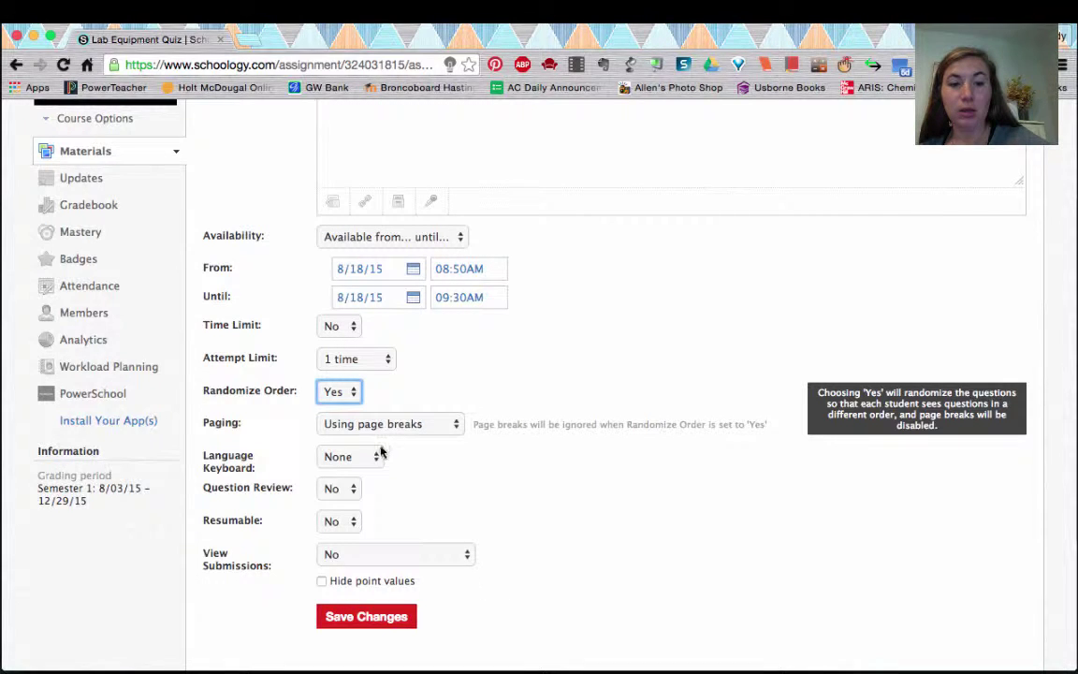
# - Examine the choices for Question Review and View Submissions, keeping both set to No
pyautogui.click(349, 496)
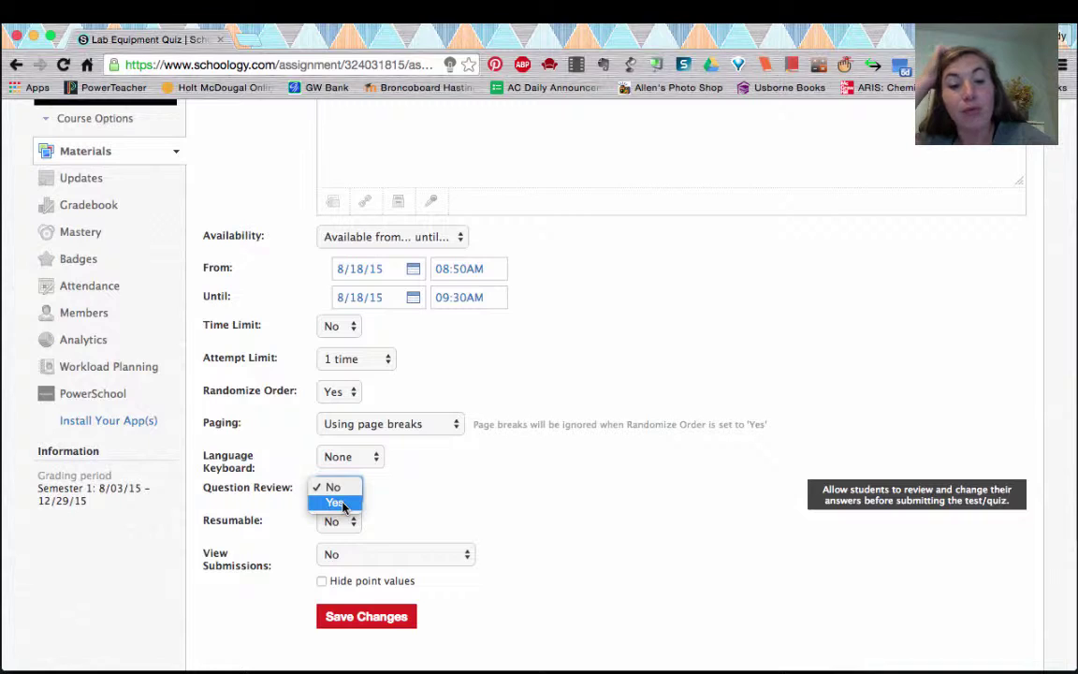
pyautogui.click(435, 498)
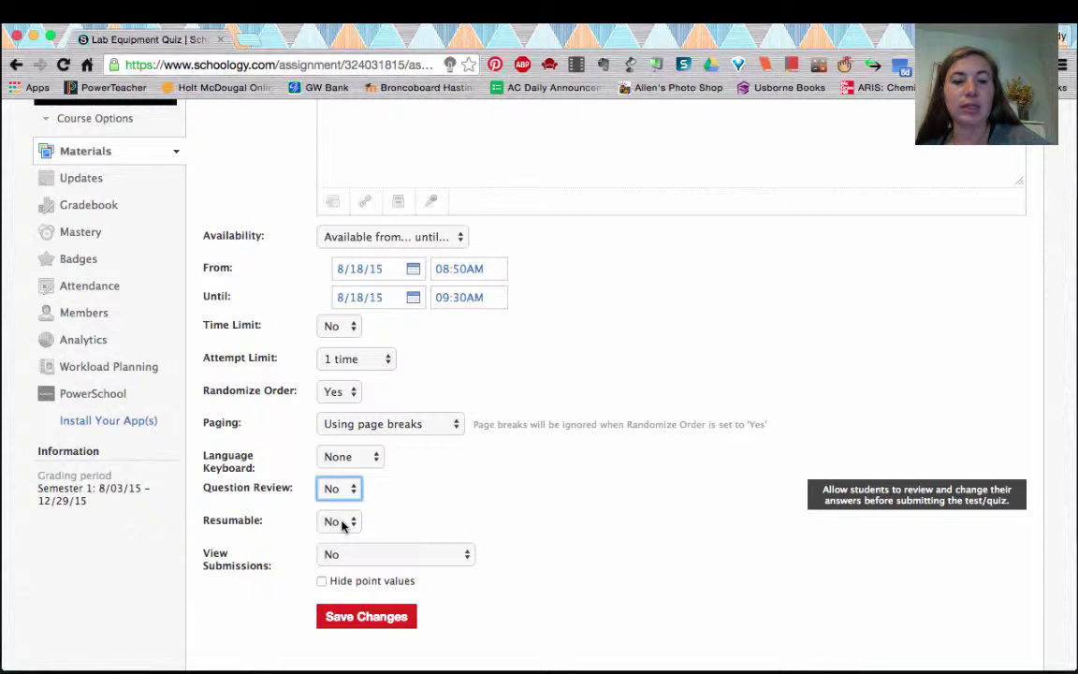
pyautogui.click(342, 555)
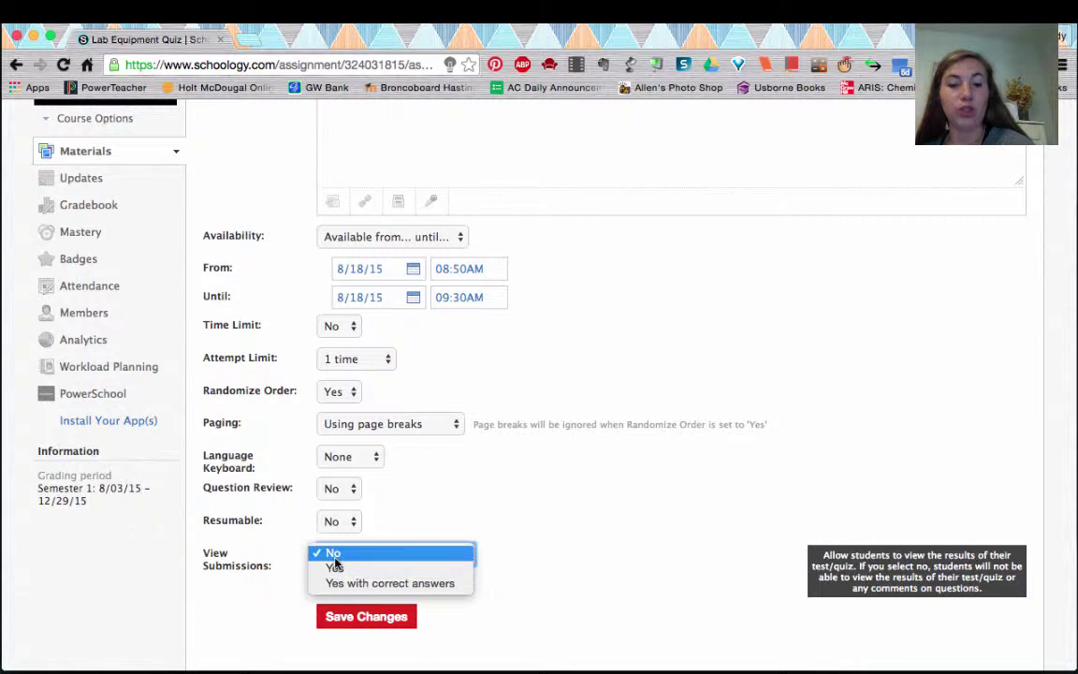
pyautogui.click(334, 554)
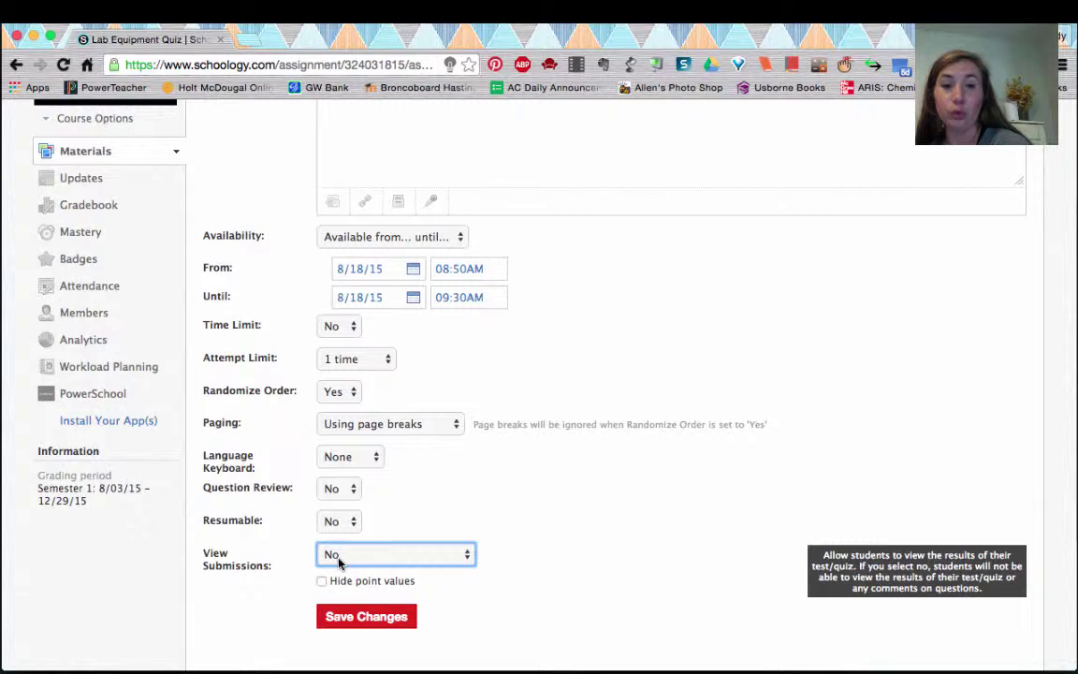
pyautogui.click(339, 559)
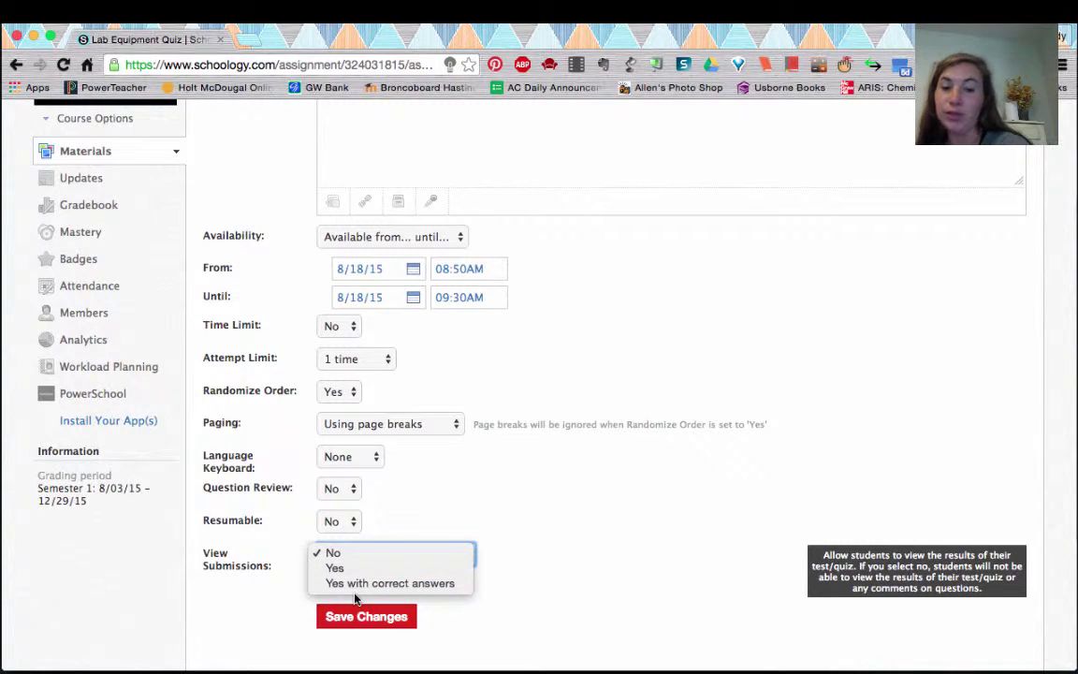
pyautogui.click(489, 626)
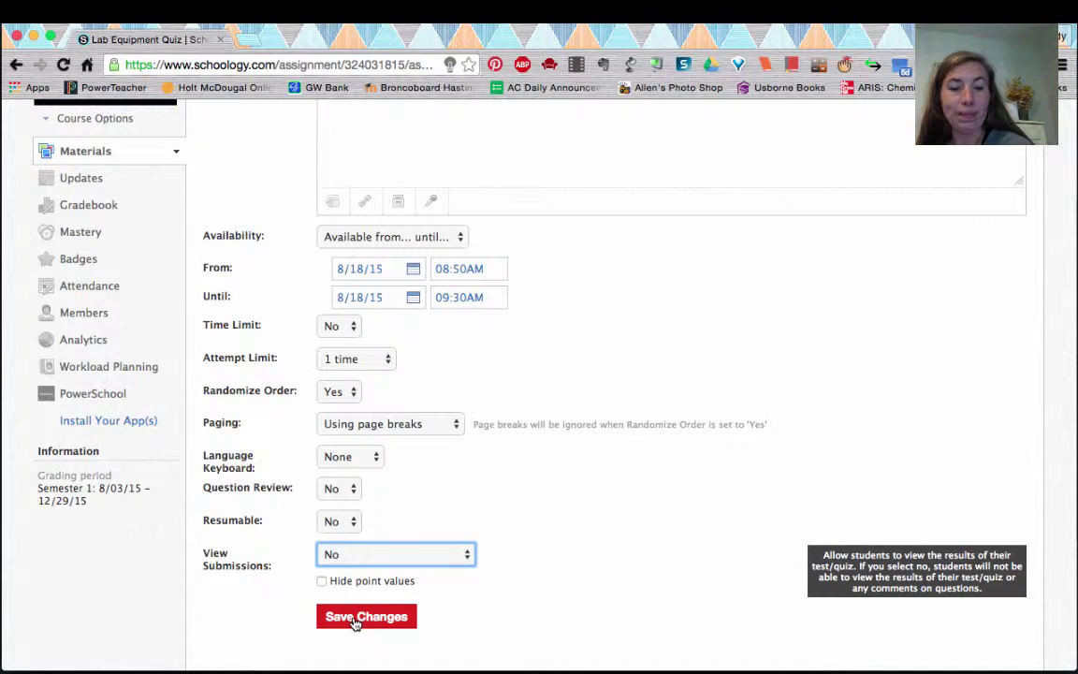
# - Save the quiz settings and return to the Lab Safety folder, down to the Lab Equipment Quiz
pyautogui.click(355, 620)
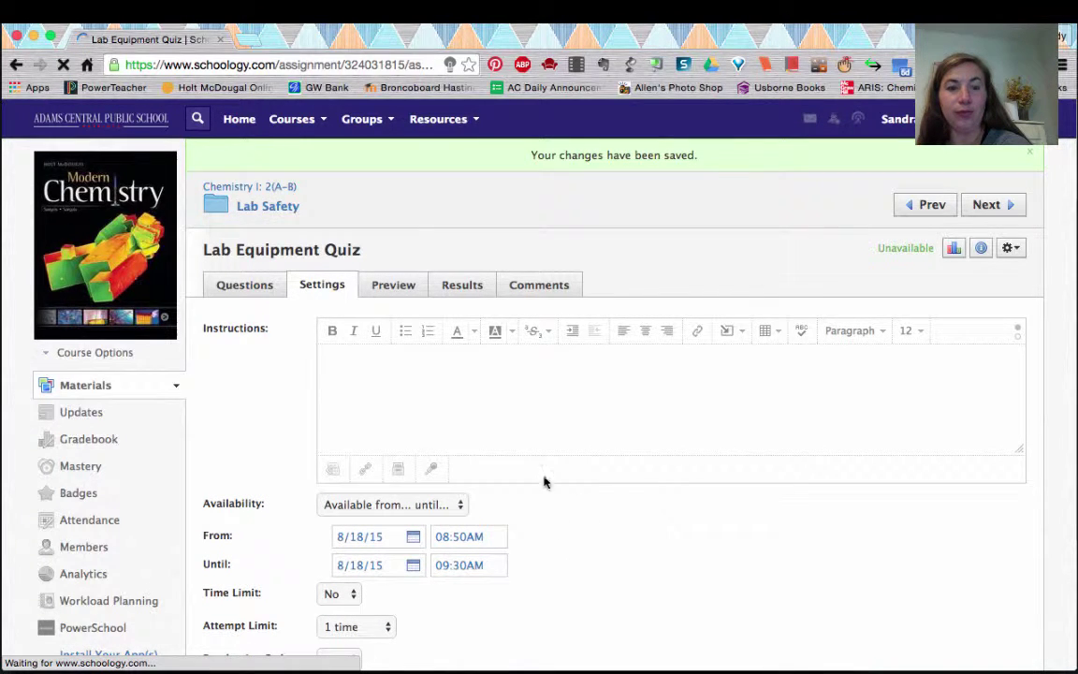
pyautogui.scroll(-1, 533, 465)
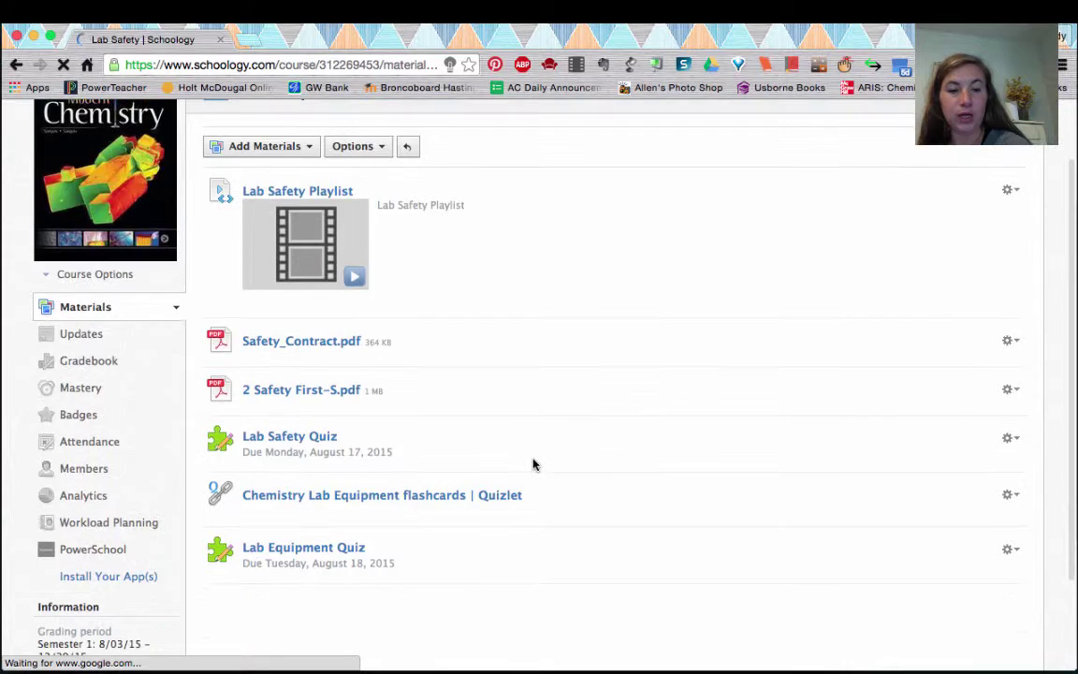
pyautogui.scroll(-2, 533, 465)
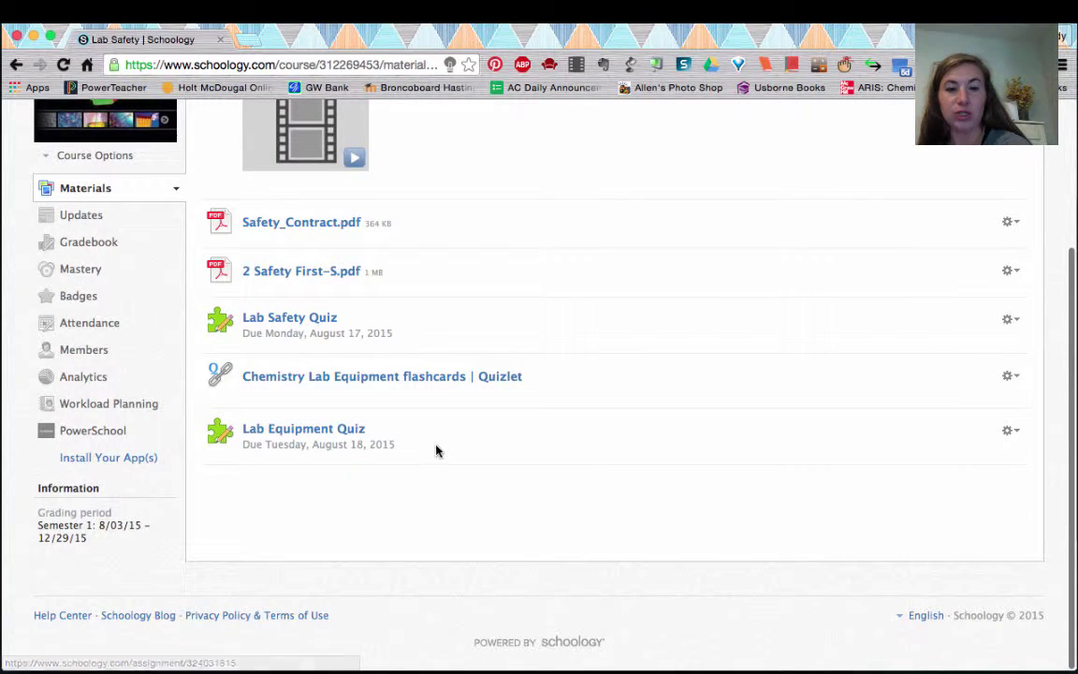
# - Start copying the Lab Equipment Quiz to other courses and choose the (H) CHEMISTRY I: 4(A-B) course with the blue cover image
pyautogui.click(1009, 429)
pyautogui.click(948, 523)
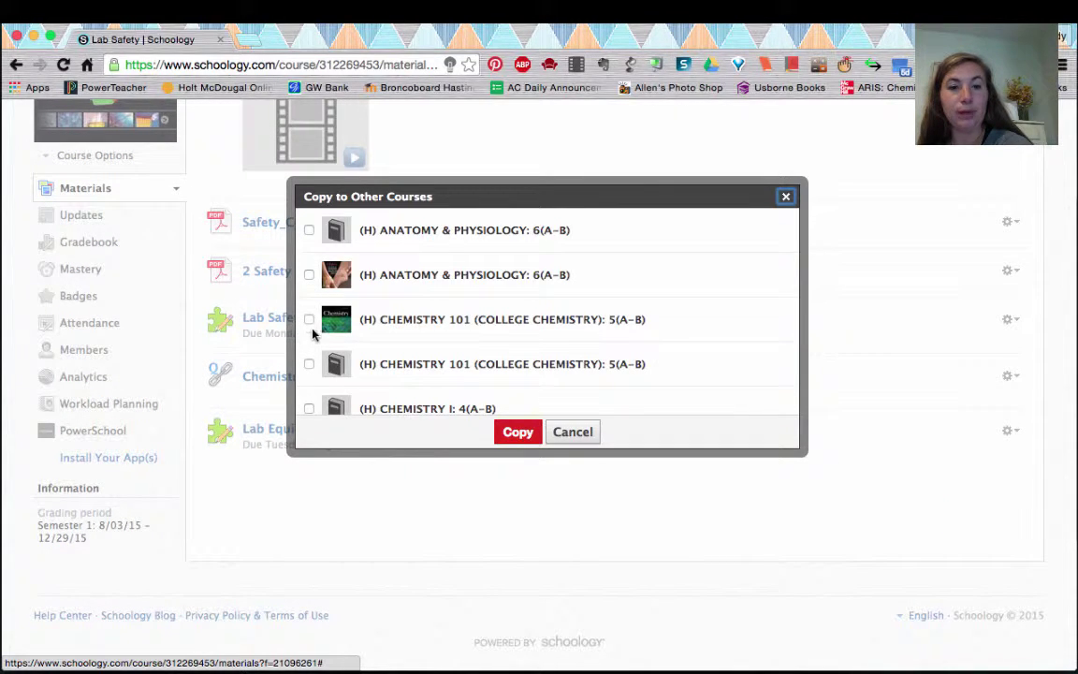
pyautogui.scroll(-2, 314, 337)
pyautogui.click(309, 374)
pyautogui.scroll(-5, 309, 378)
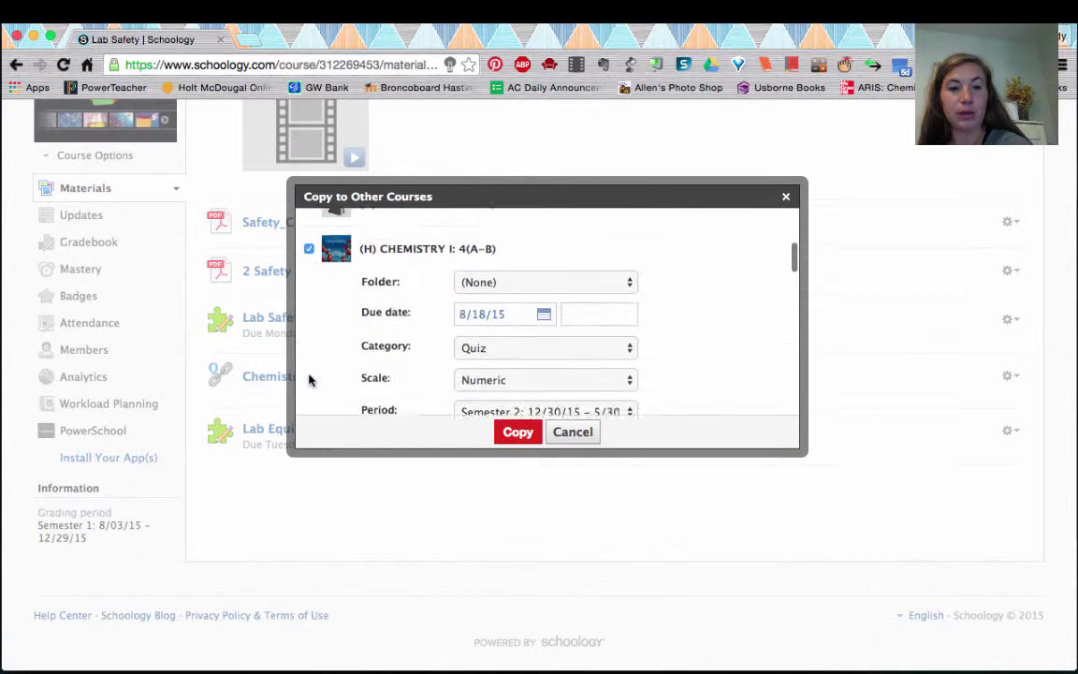
pyautogui.scroll(1, 311, 380)
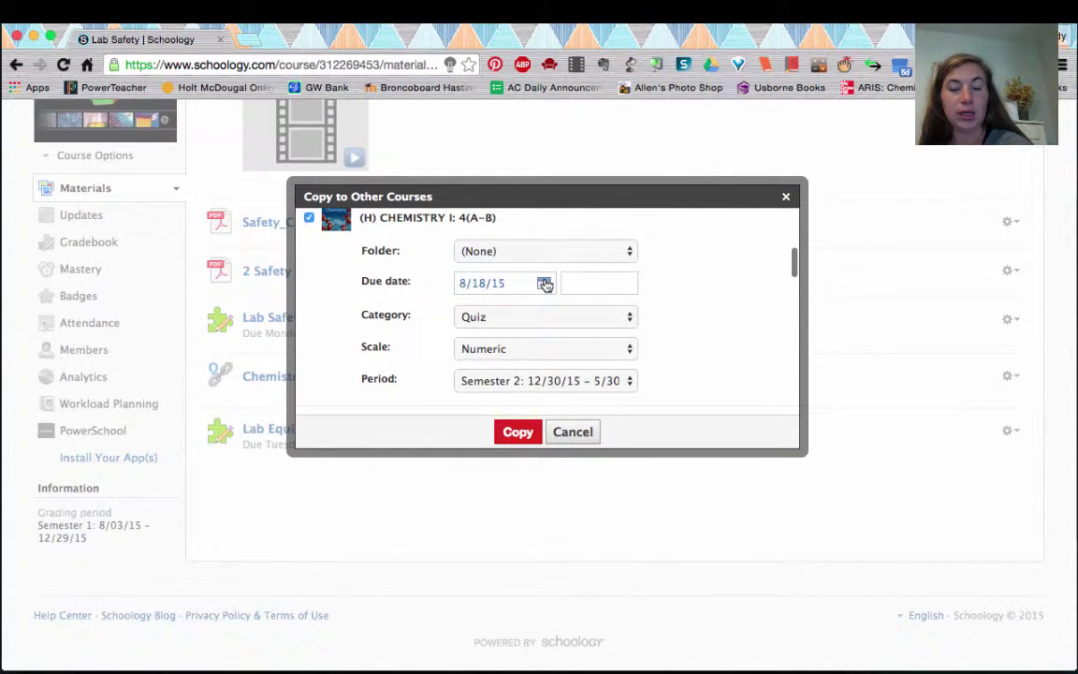
# - Set the copy's destination folder to Lab Safety and check the available grading periods, keeping Semester 2
pyautogui.click(506, 251)
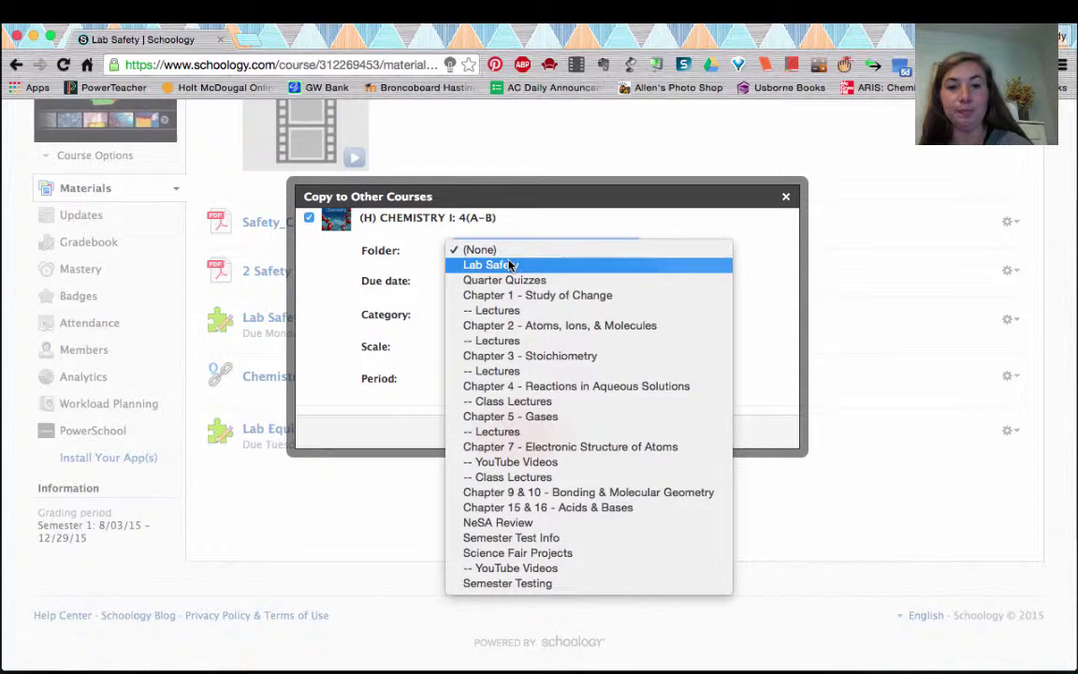
pyautogui.click(501, 265)
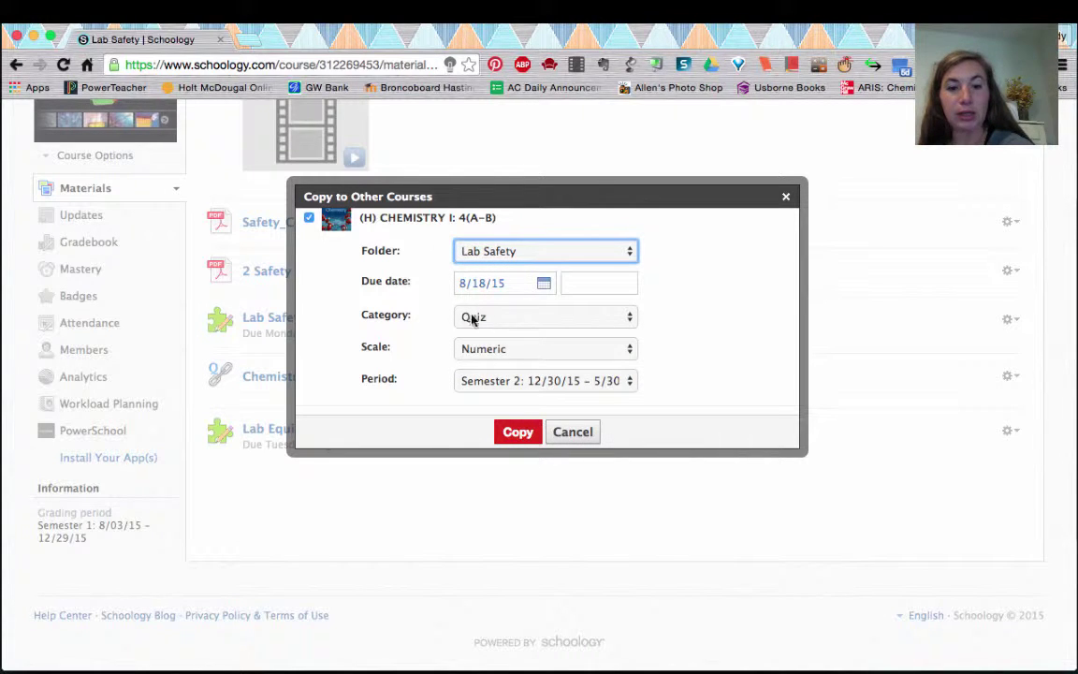
pyautogui.click(507, 381)
pyautogui.click(505, 380)
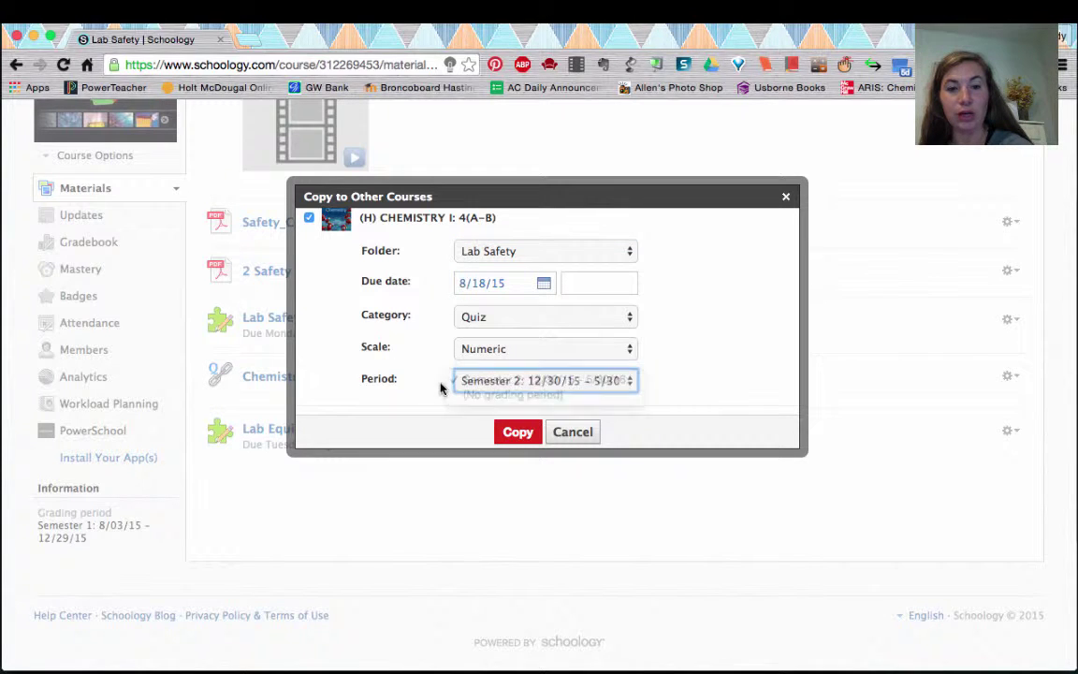
# - Add the Chemistry I: 3(A-B) course with the chemistry cover image as a copy destination and set its folder to Lab Safety
pyautogui.scroll(-15, 348, 324)
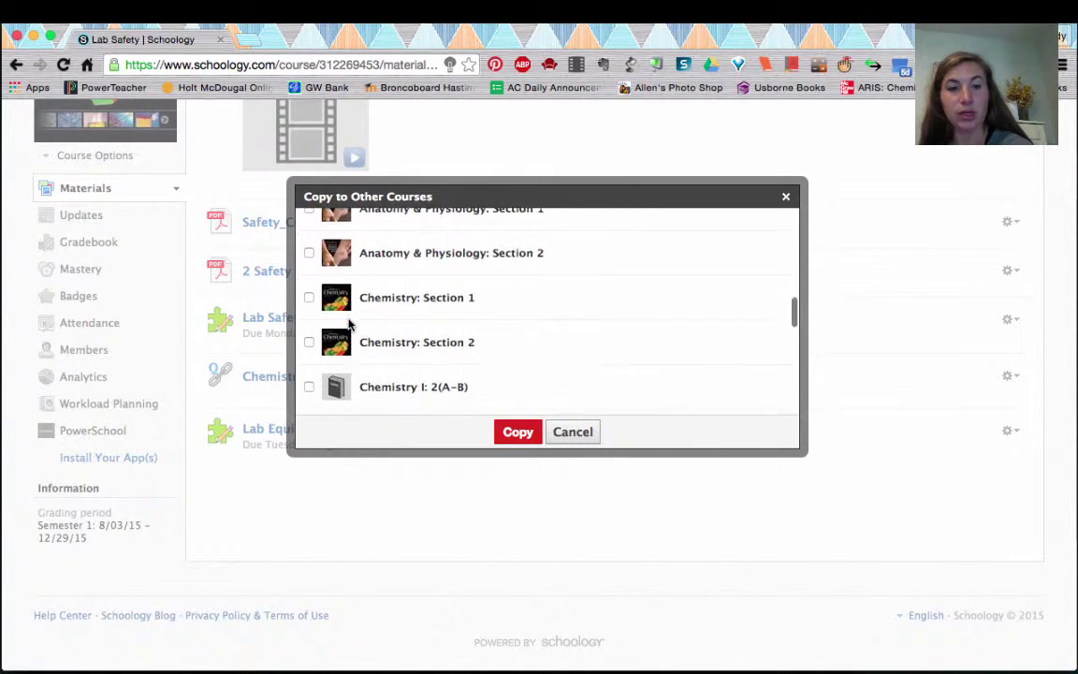
pyautogui.click(309, 245)
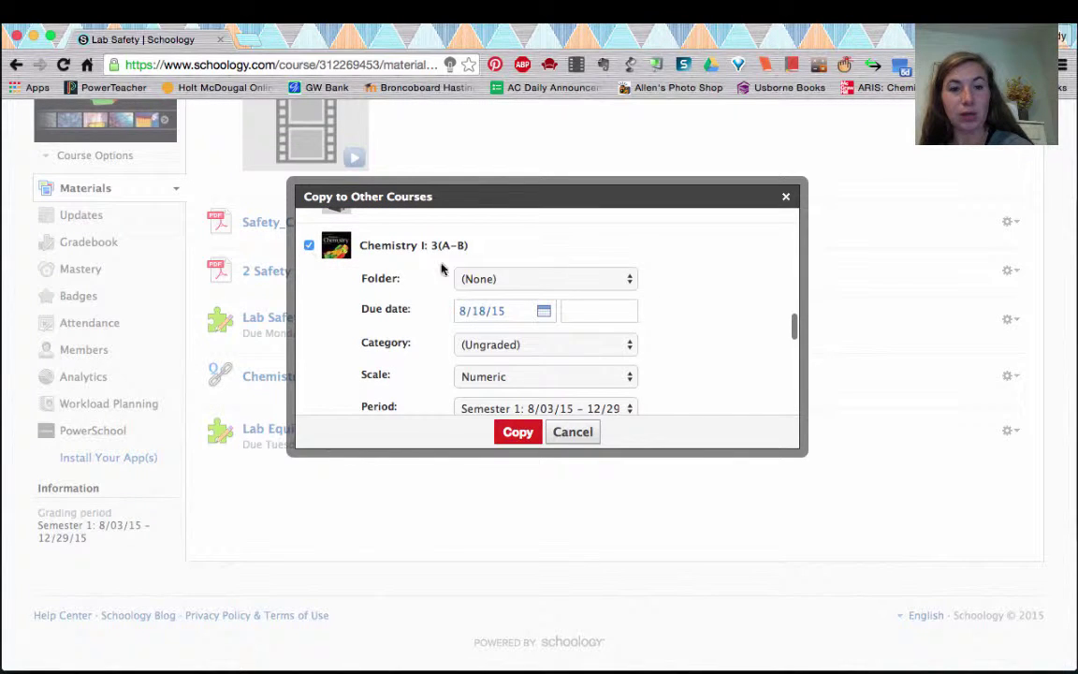
pyautogui.click(479, 278)
pyautogui.click(479, 293)
pyautogui.click(479, 281)
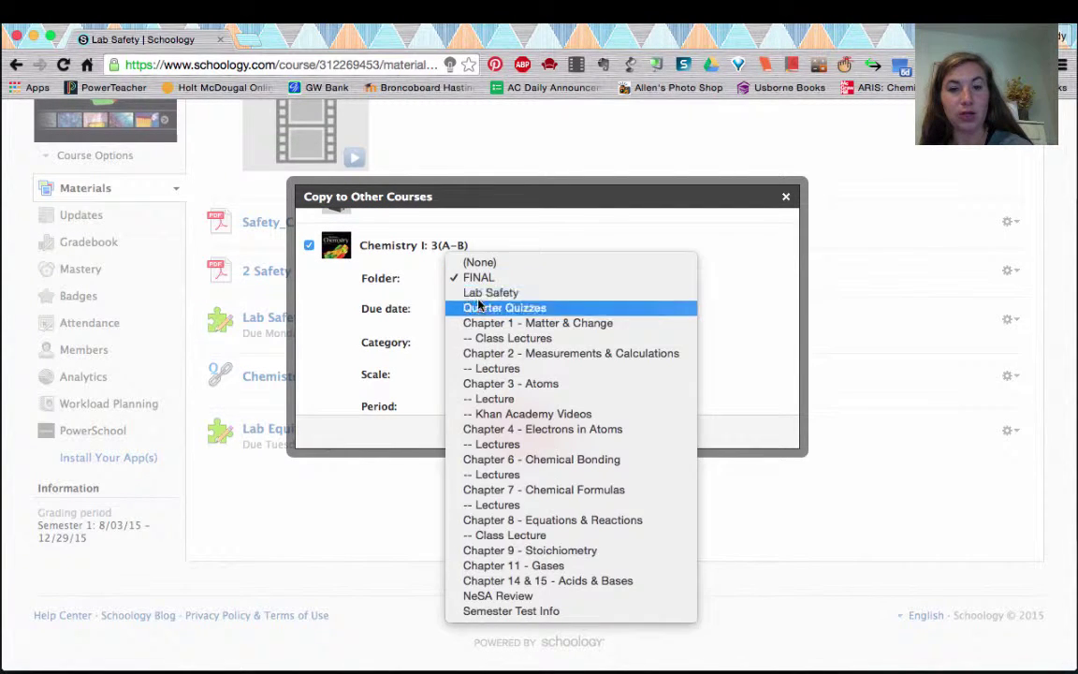
pyautogui.click(479, 292)
# - Add the Chemistry I: 8(A-B) course with the chemistry cover image as a copy destination and set its folder to Lab Safety
pyautogui.scroll(-4, 312, 389)
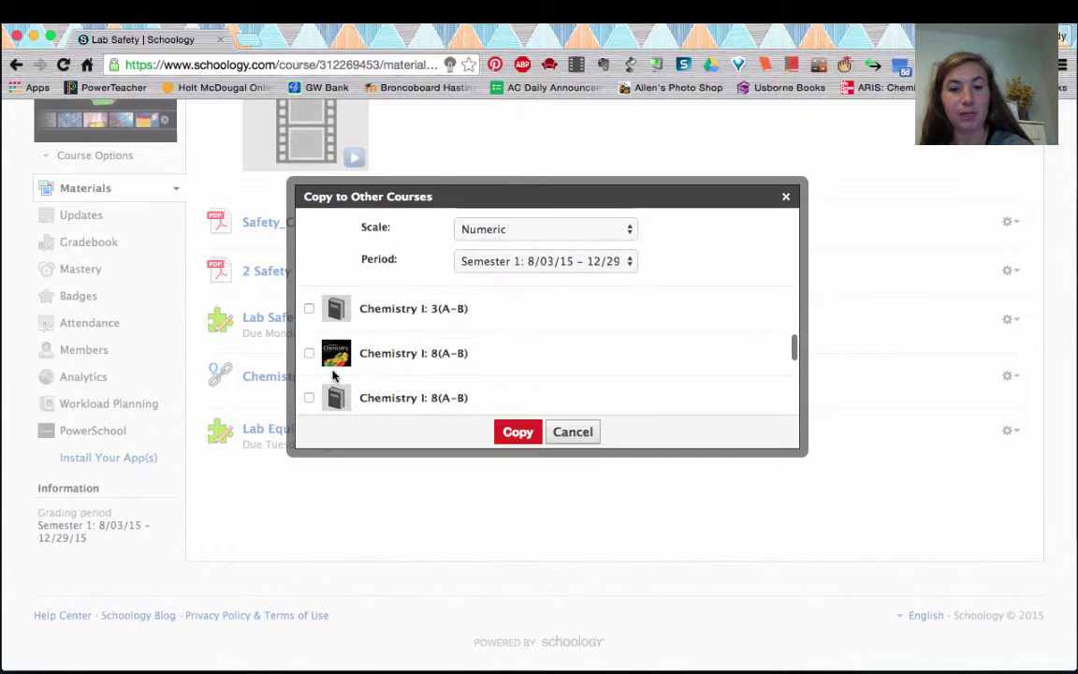
pyautogui.click(309, 354)
pyautogui.click(531, 384)
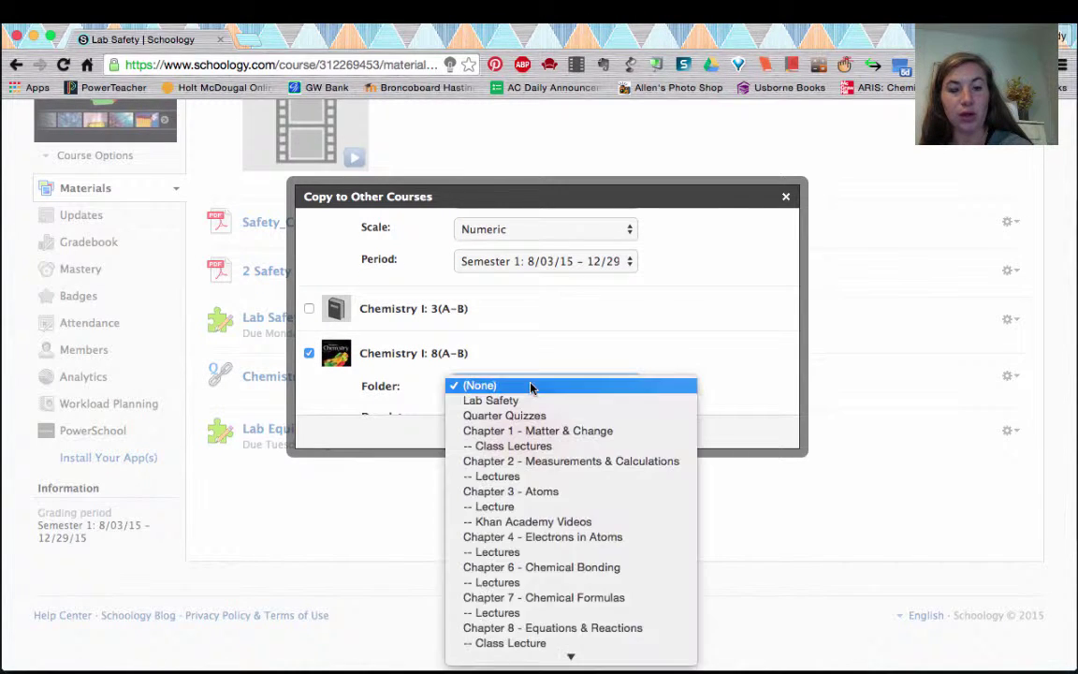
pyautogui.click(530, 401)
pyautogui.scroll(-2, 510, 376)
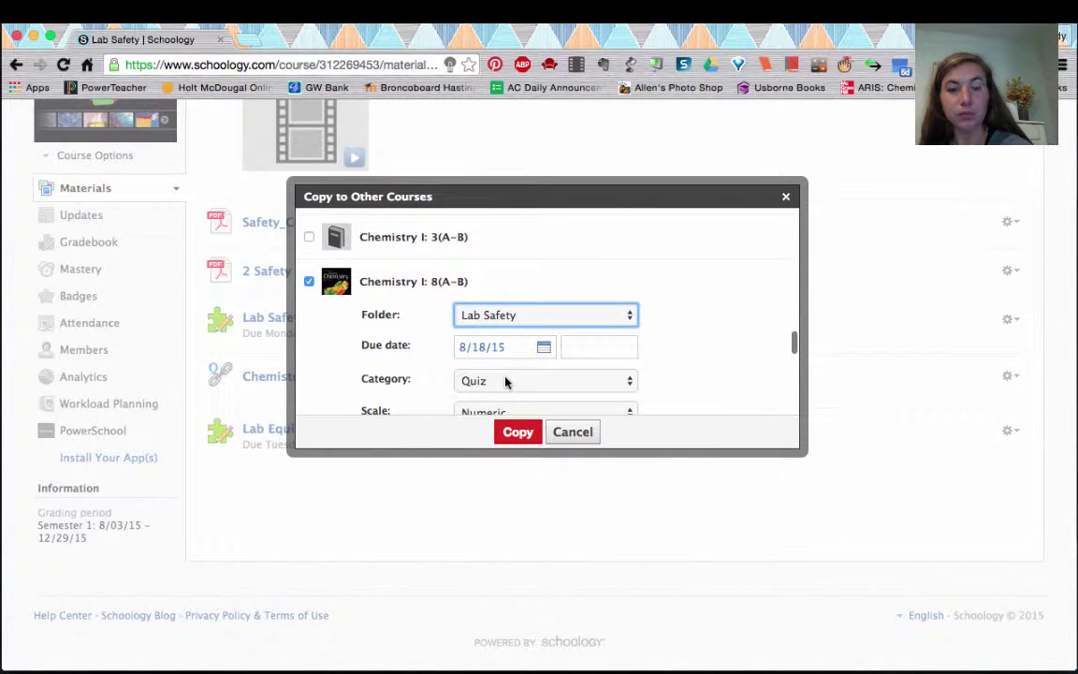
# - Review the Chemistry I: 8(A-B) copy settings through the grading period and copy the quiz to the selected courses
pyautogui.scroll(-3, 506, 379)
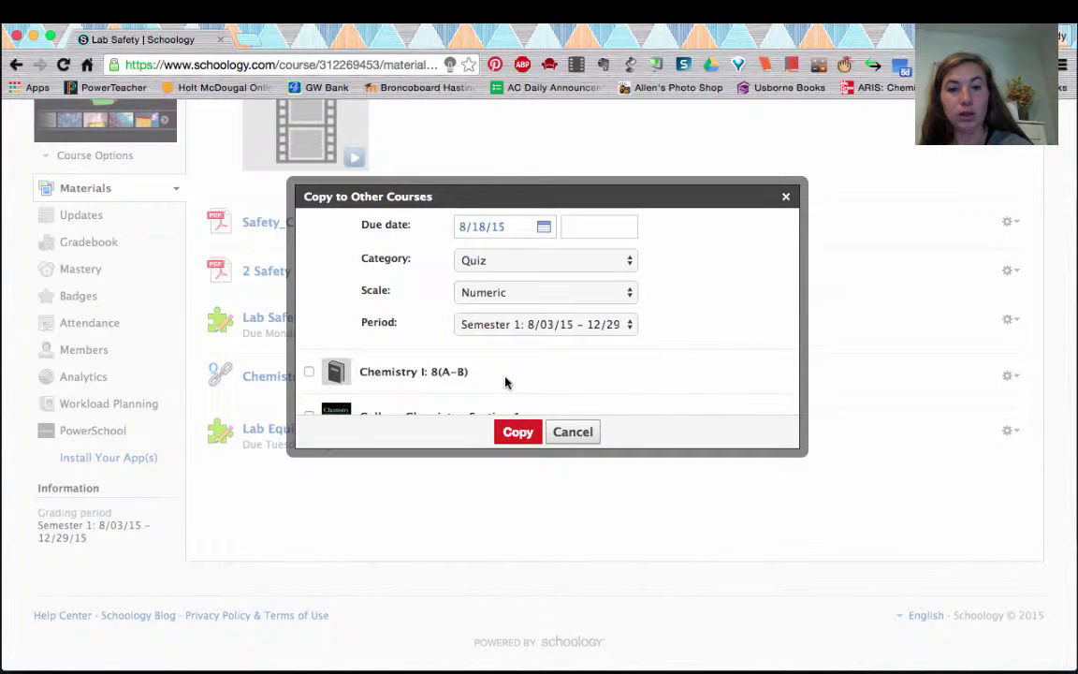
pyautogui.scroll(2, 507, 381)
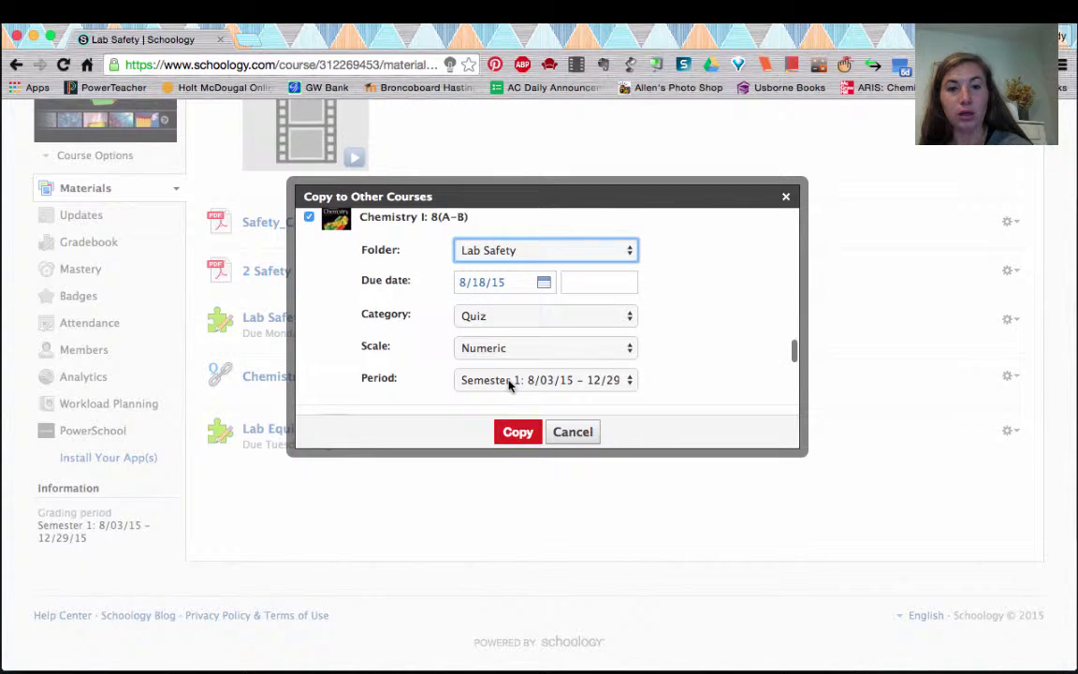
pyautogui.click(517, 433)
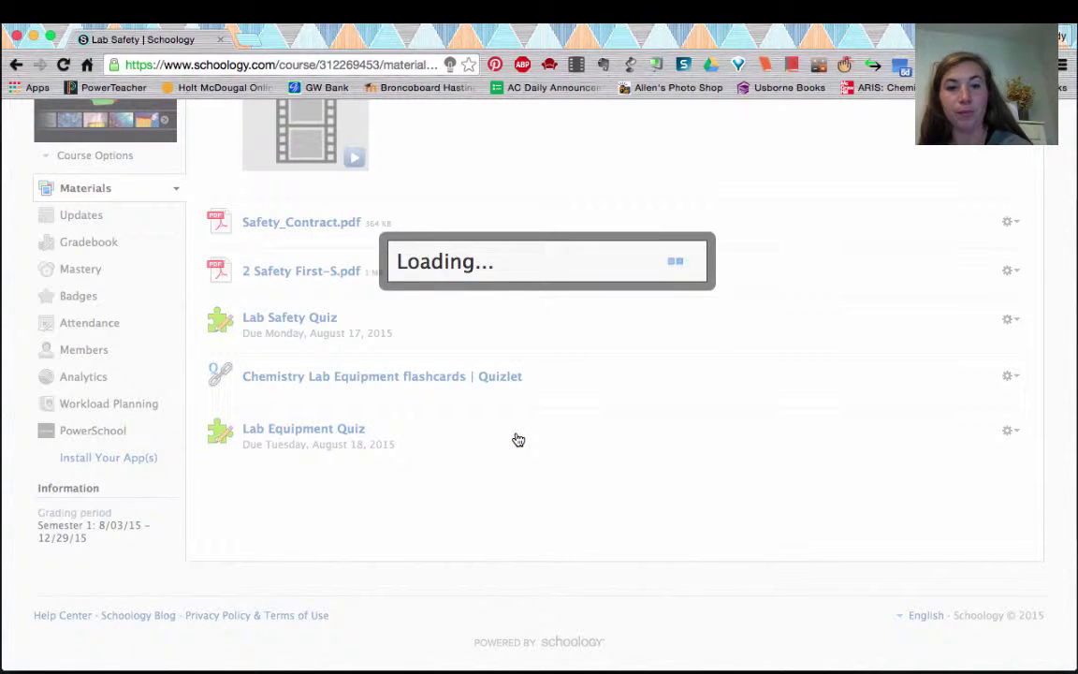